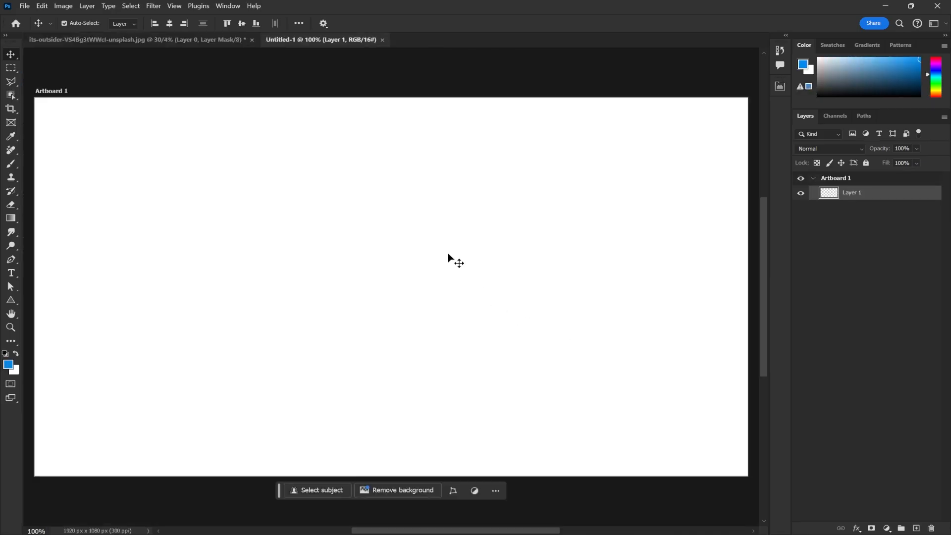
- Bring the masked portrait cutout from the its-outsider photo document into the Untitled-1 artboard
click(189, 41)
drag(374, 214, 391, 273)
click(506, 218)
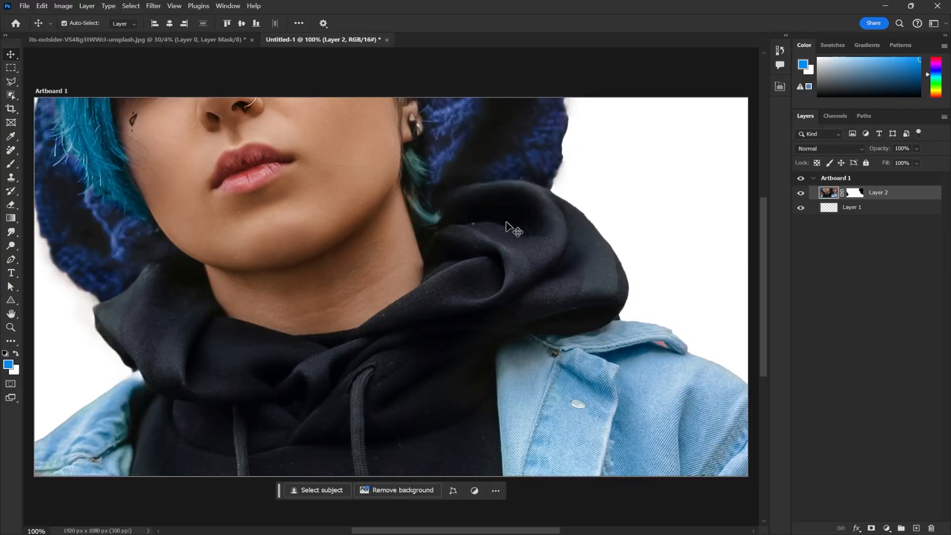
- Scale the portrait down to about 24.84% with Free Transform and center it horizontally on the artboard
key(ctrl+t)
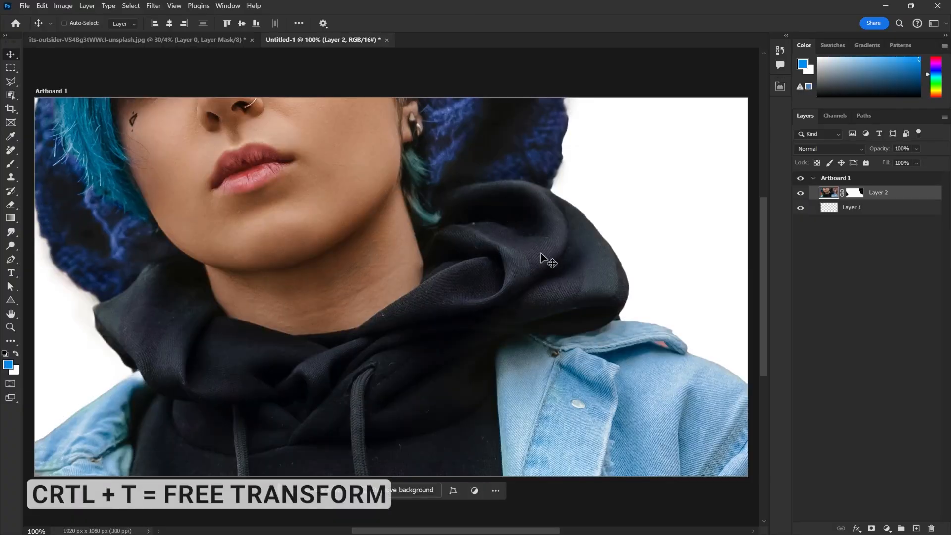
scroll(535, 256, down, 5)
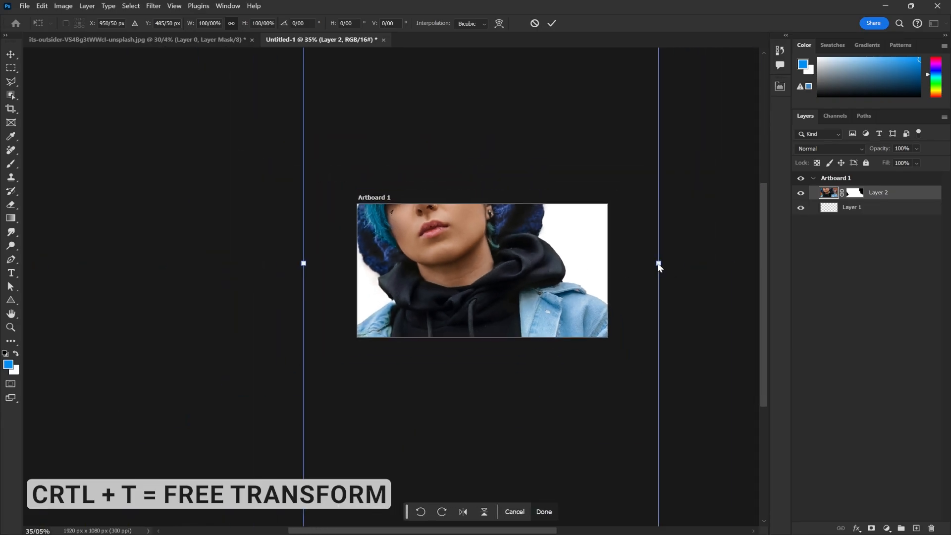
drag(659, 263, 483, 269)
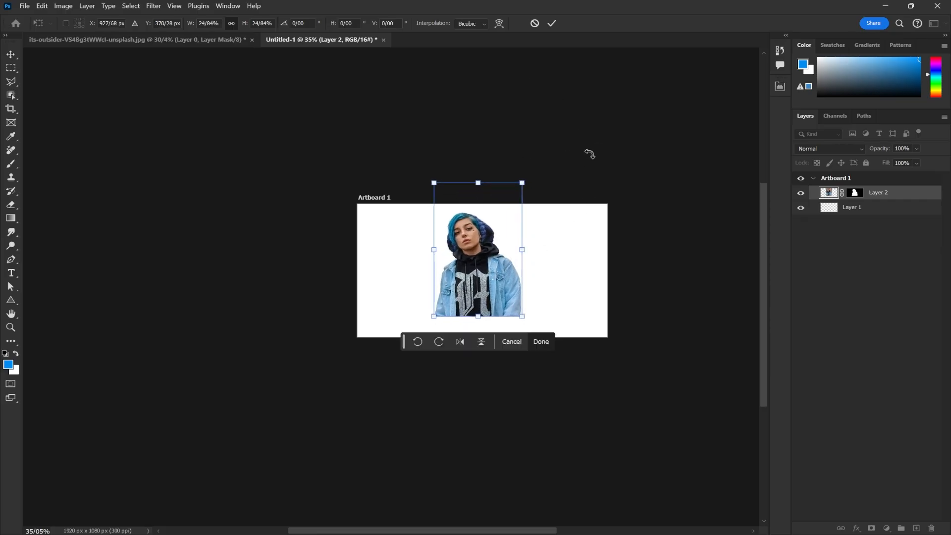
key(Return)
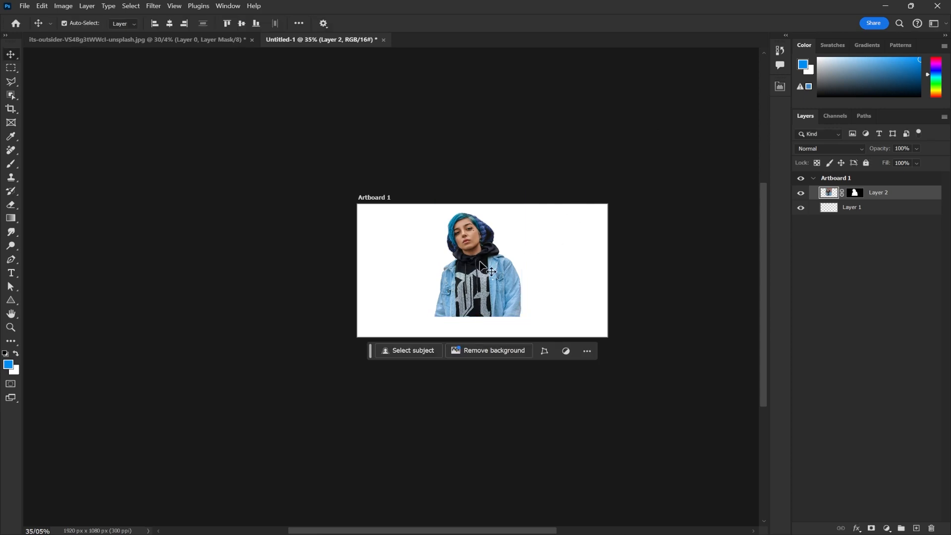
click(171, 23)
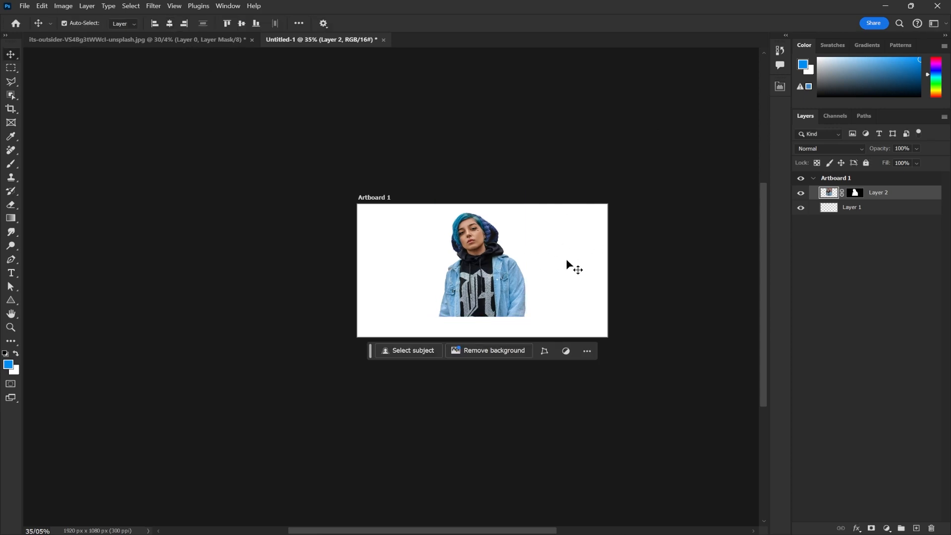
scroll(499, 285, up, 5)
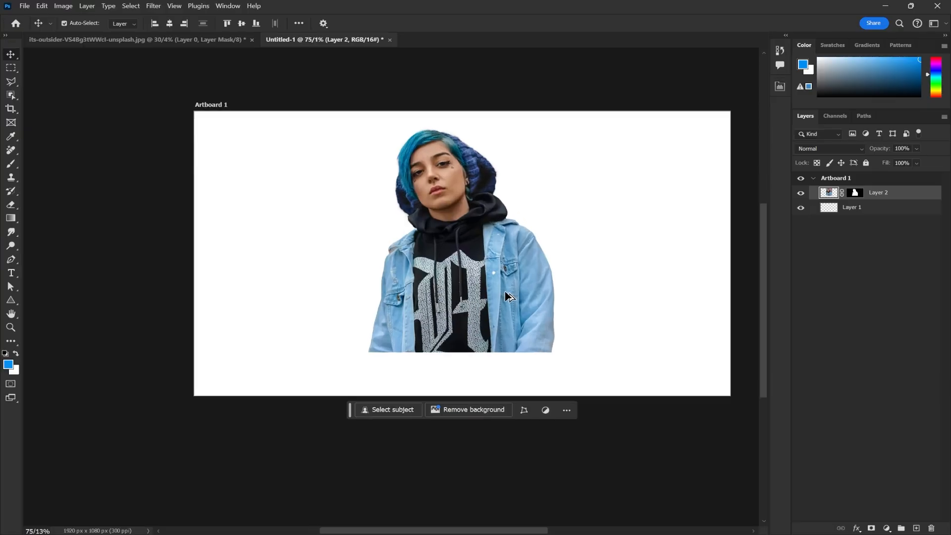
drag(555, 254, 504, 282)
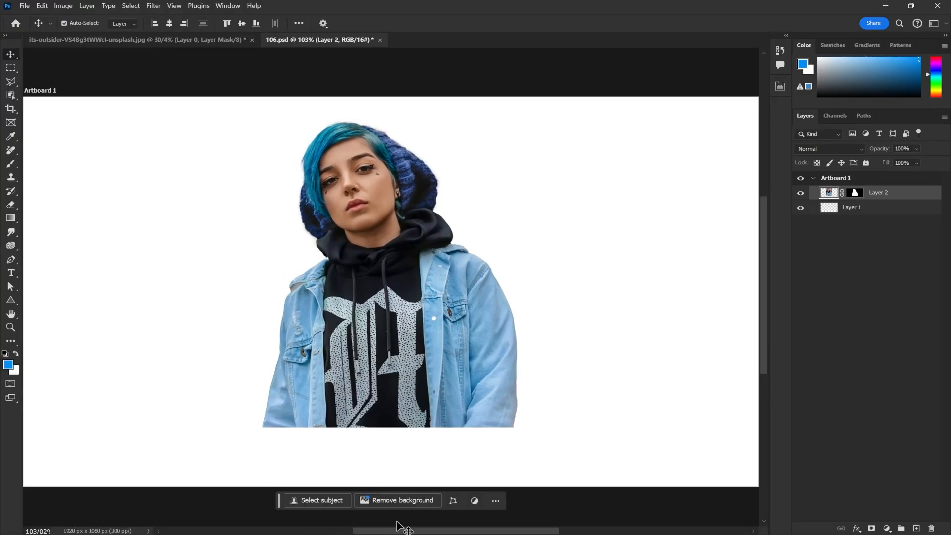
- Bring the purple drip artwork 2202_w030_n002_311b_p1_311 into the 106.psd artboard as a new layer
mouse_move(399, 526)
click(415, 477)
drag(455, 388, 311, 369)
- Scale the drip artwork to about 18.21% and position it across the portrait's lower torso, spanning the jacket's width
key(ctrl+t)
drag(756, 291, 389, 316)
scroll(472, 390, up, 3)
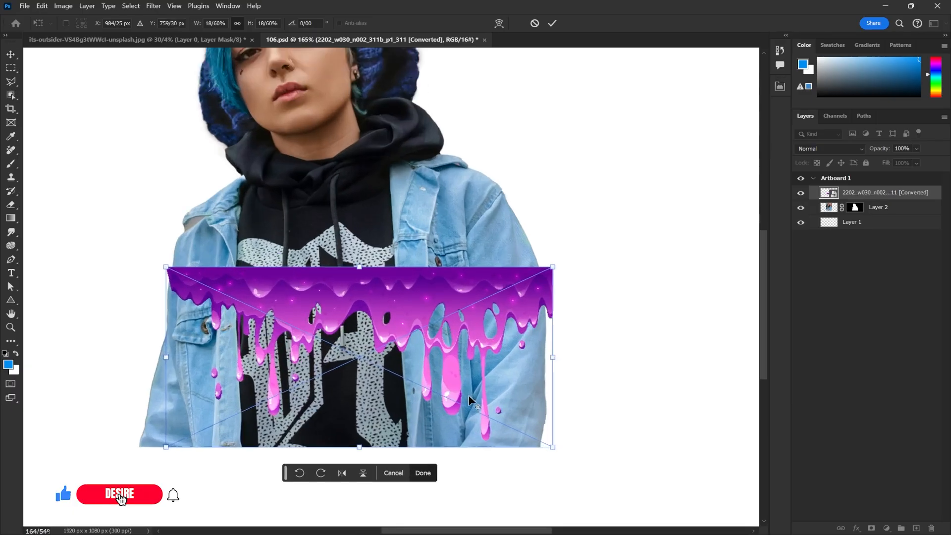
key(alt+space)
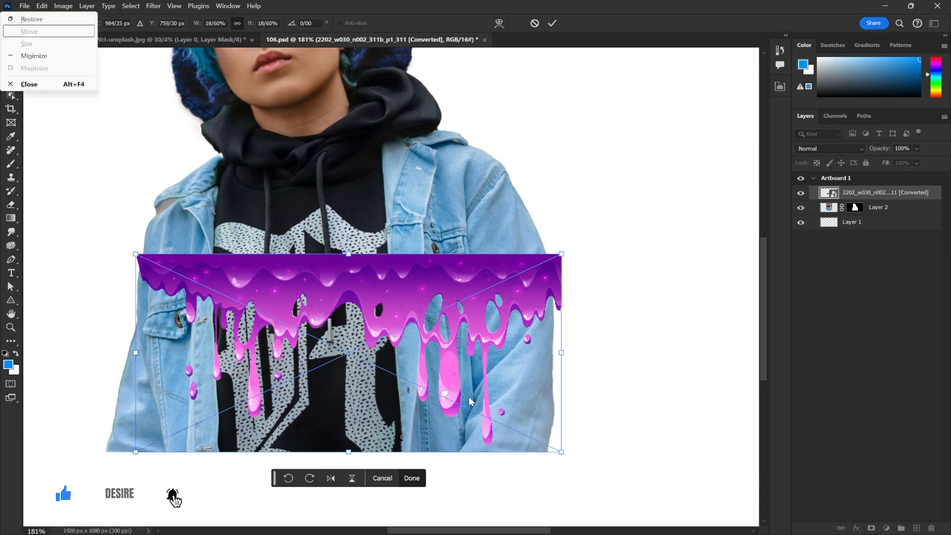
key(Escape)
drag(439, 298, 439, 305)
drag(564, 360, 554, 362)
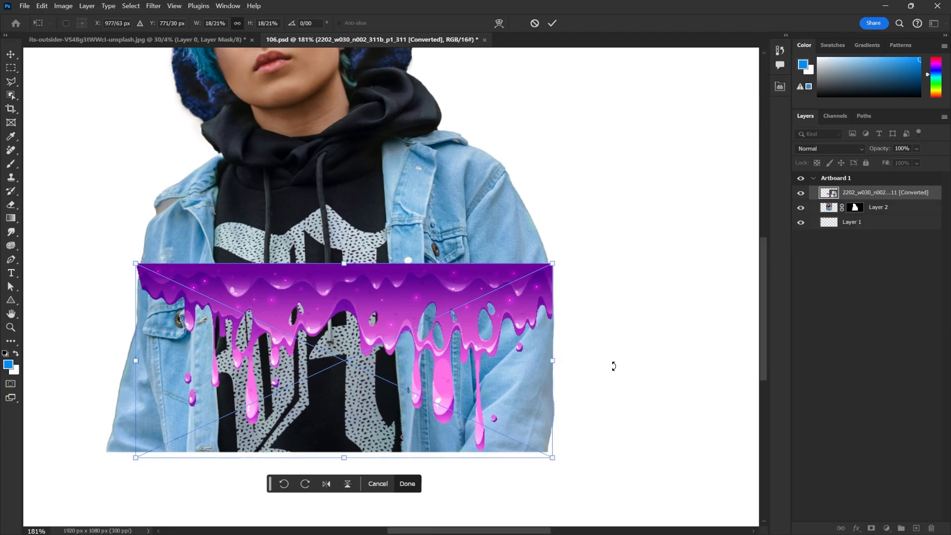
click(554, 24)
- Load the drip layer's shape as a selection and invert it
drag(526, 213, 509, 215)
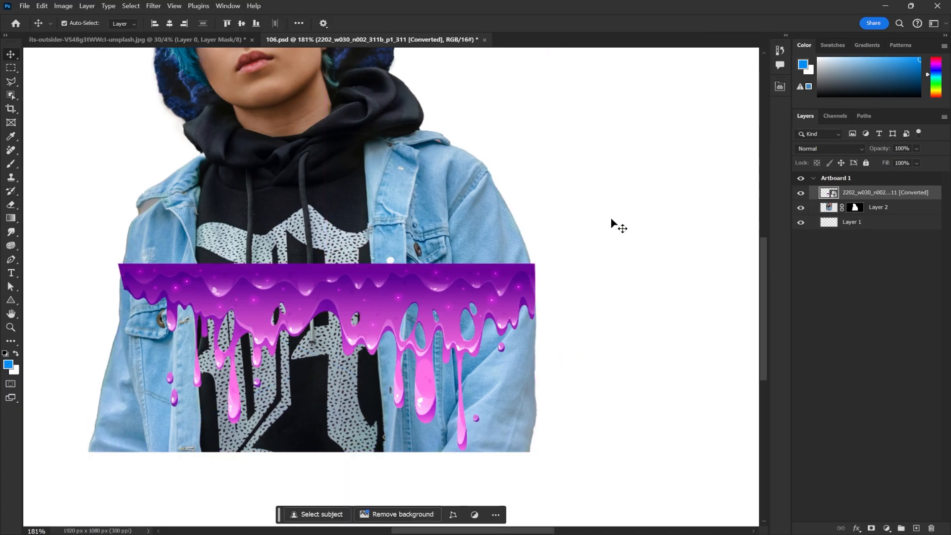
ctrl+click(830, 194)
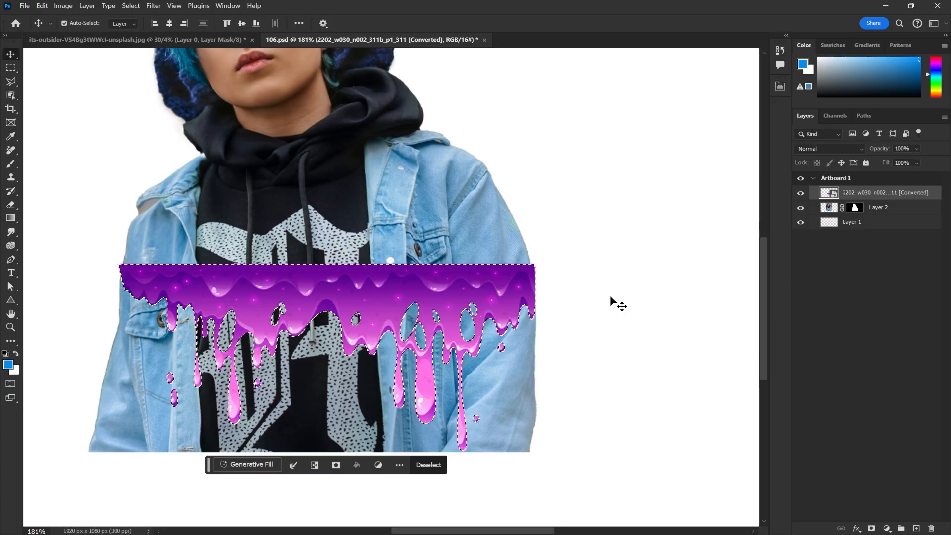
key(ctrl+0)
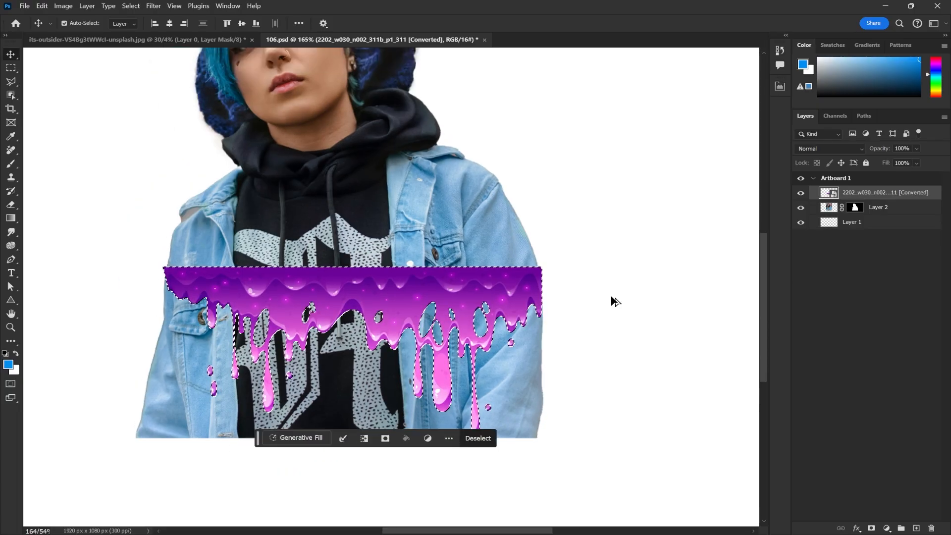
scroll(612, 299, down, 1)
drag(604, 198, 560, 251)
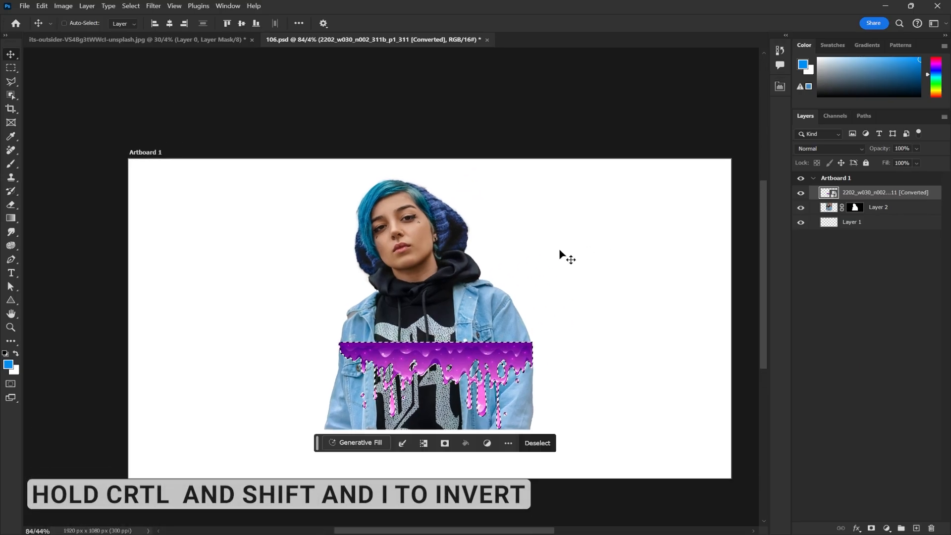
key(ctrl+shift+i)
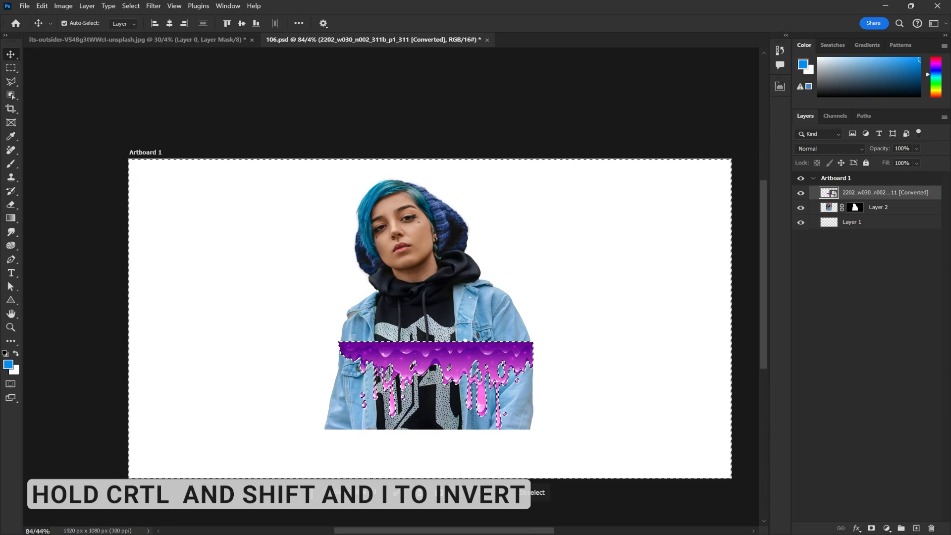
- Hide the drip layer, paint black on Layer 2's mask to remove the lower body around the drip shape, and deselect
click(801, 193)
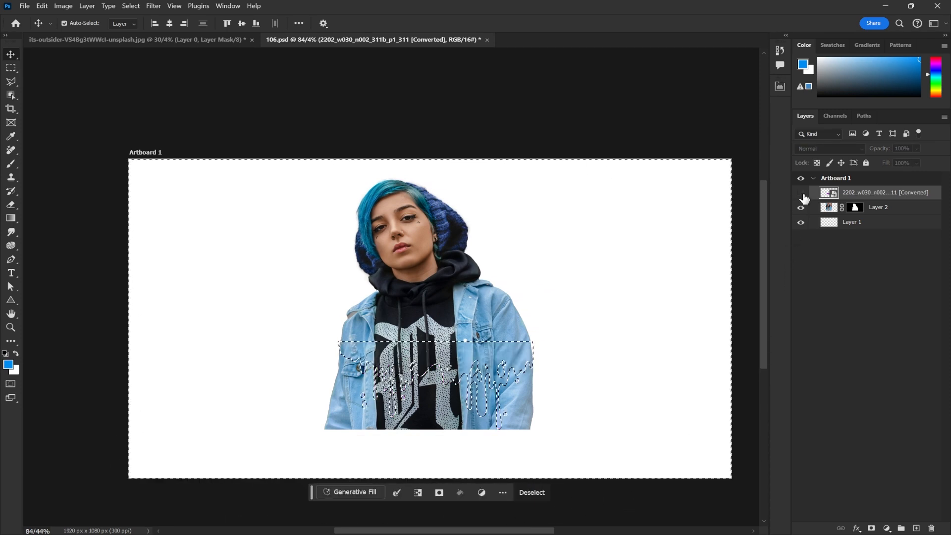
click(850, 209)
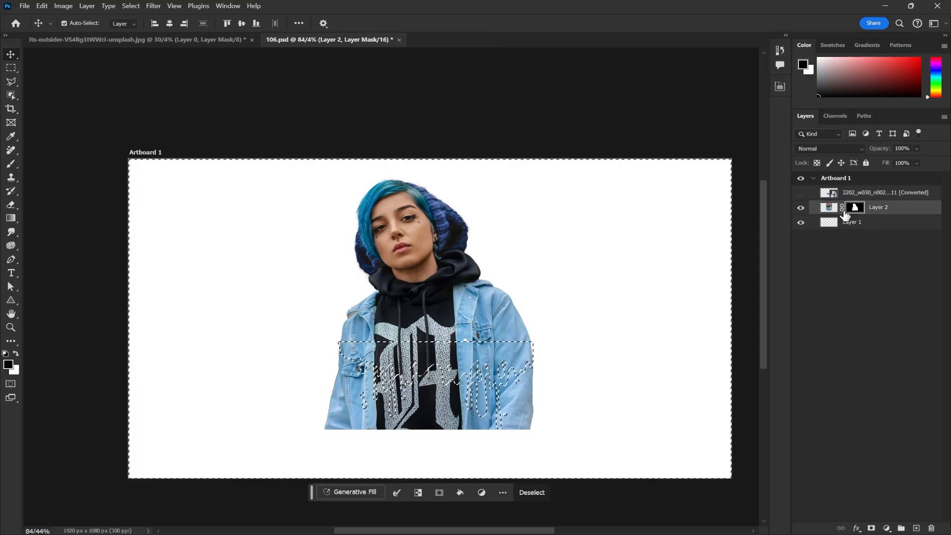
click(14, 166)
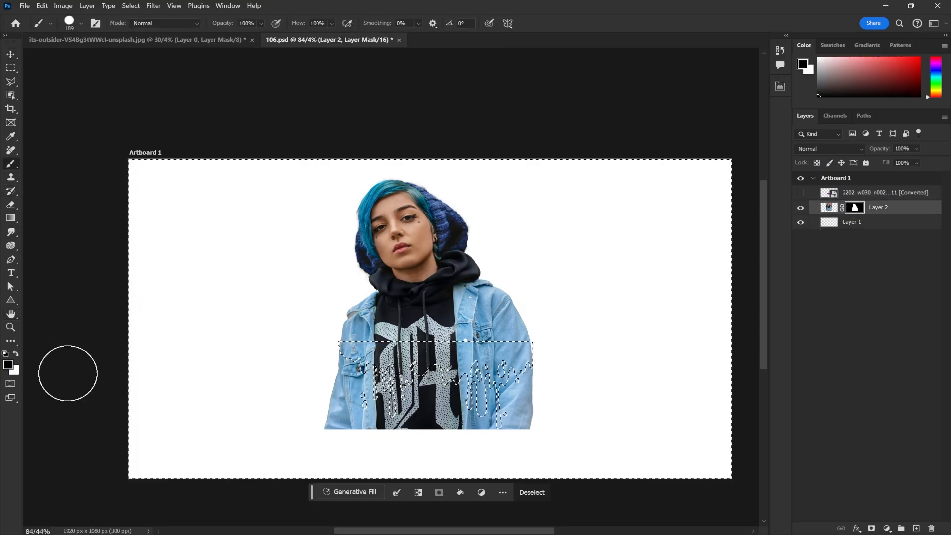
mouse_move(324, 394)
mouse_down()
mouse_move(343, 378)
mouse_move(325, 416)
mouse_move(339, 422)
mouse_move(400, 411)
mouse_move(385, 412)
mouse_move(386, 386)
mouse_move(539, 384)
mouse_move(328, 375)
mouse_move(504, 427)
mouse_up()
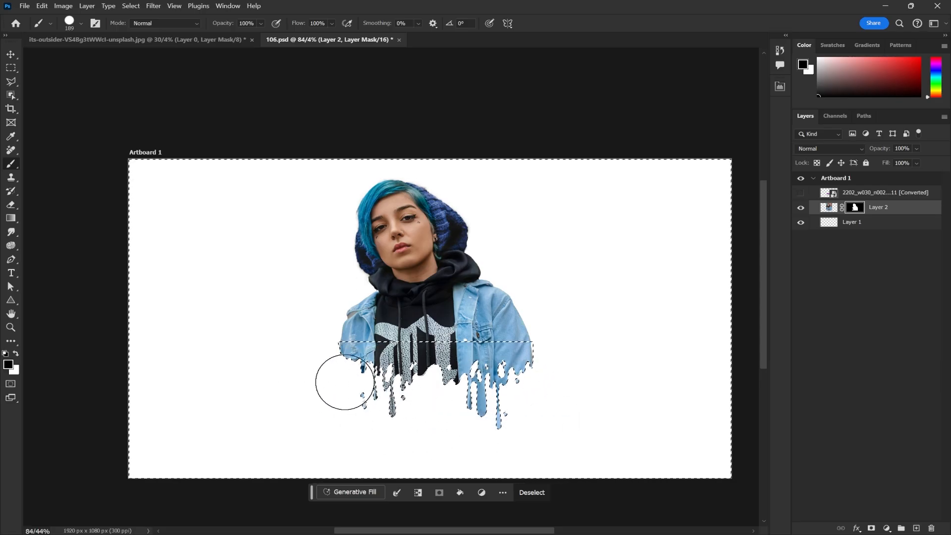
mouse_move(475, 391)
mouse_down()
mouse_move(598, 414)
mouse_move(525, 391)
mouse_up()
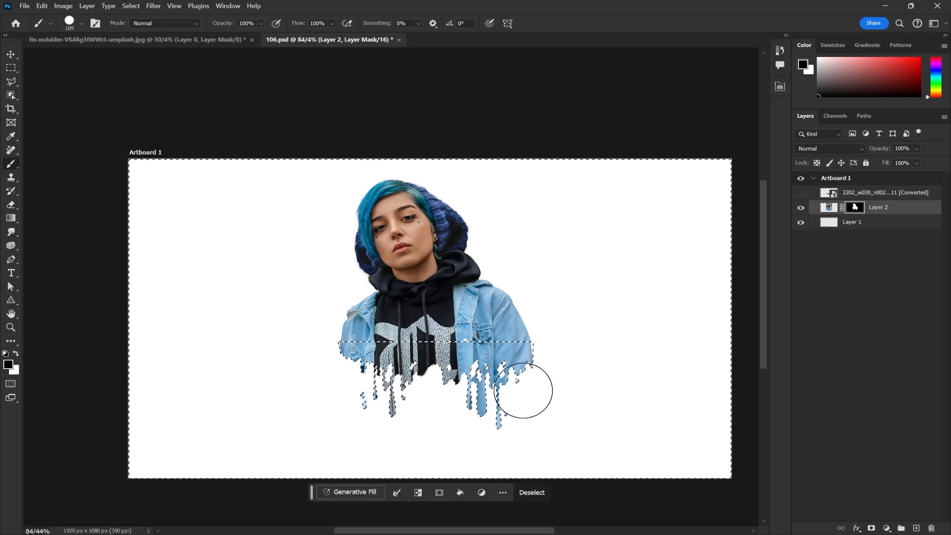
scroll(477, 382, up, 3)
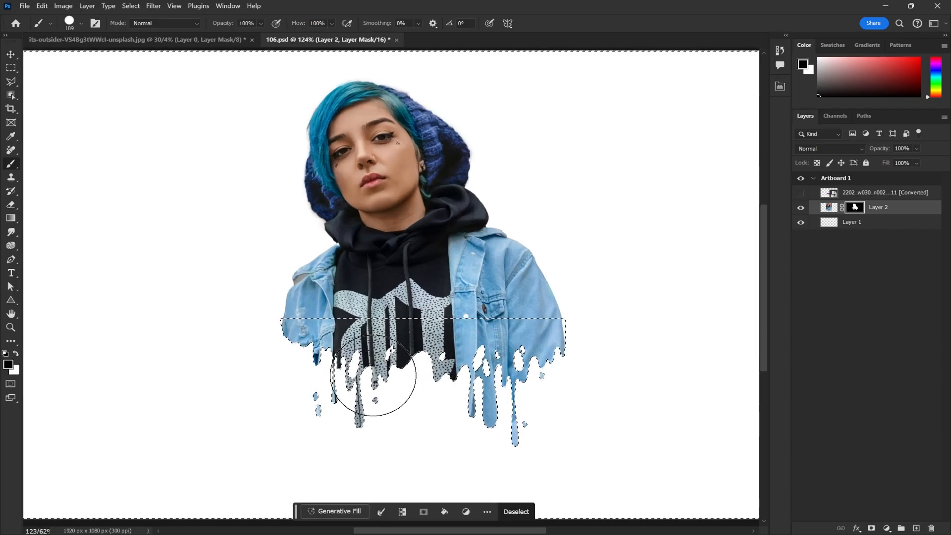
key(ctrl+d)
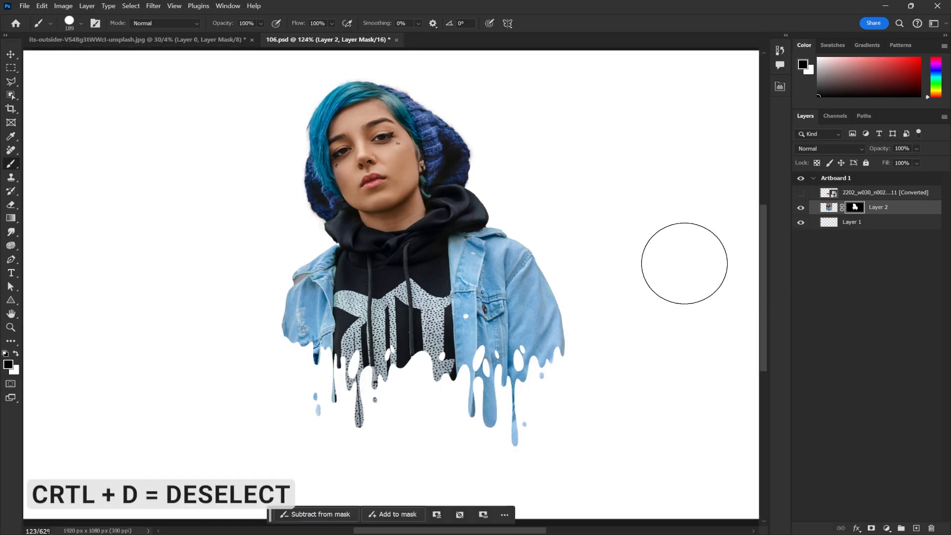
- Add a new layer directly above Layer 2 and set the foreground color to near-black #131313
scroll(510, 306, down, 2)
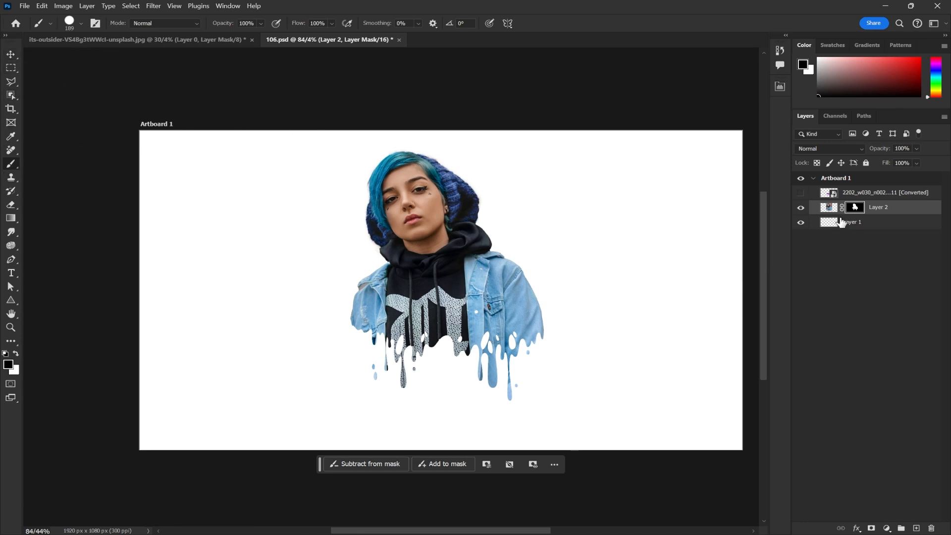
click(934, 195)
click(929, 208)
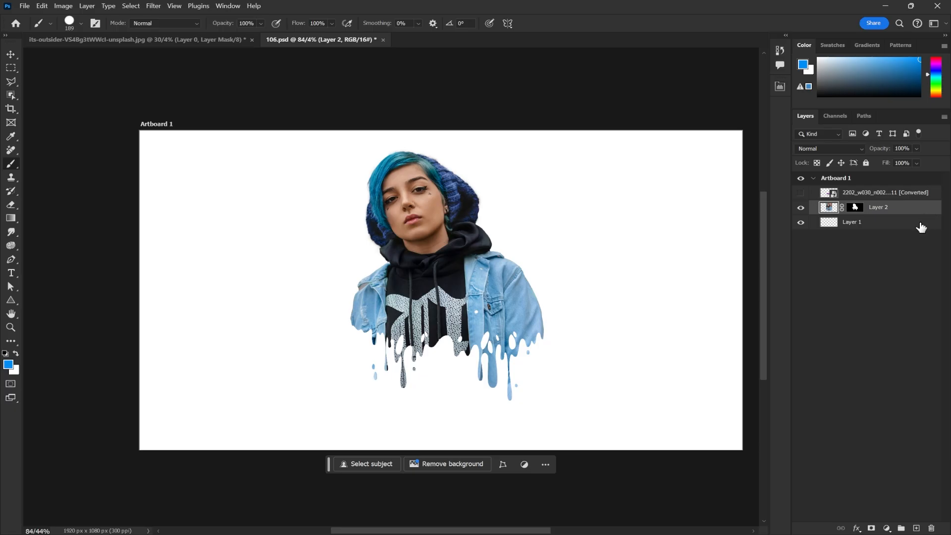
click(917, 528)
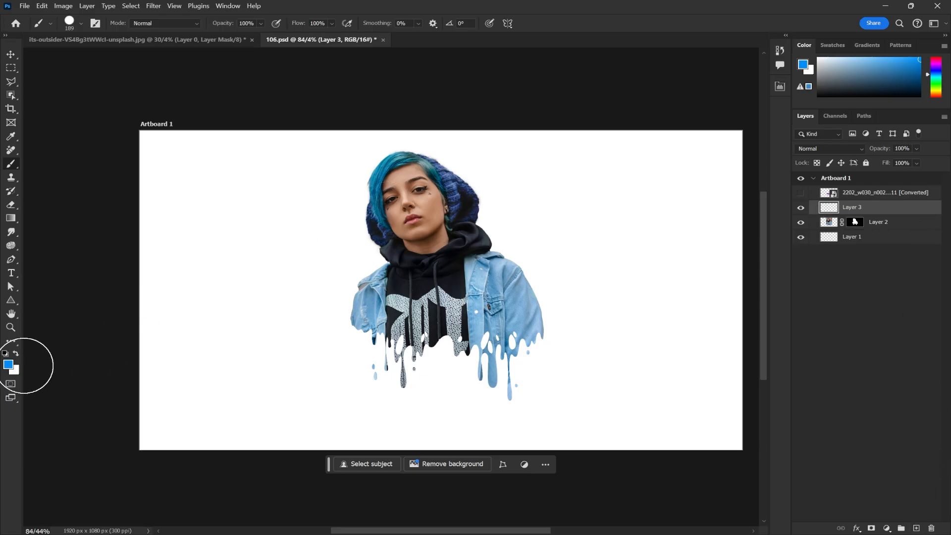
click(8, 365)
drag(654, 385, 563, 388)
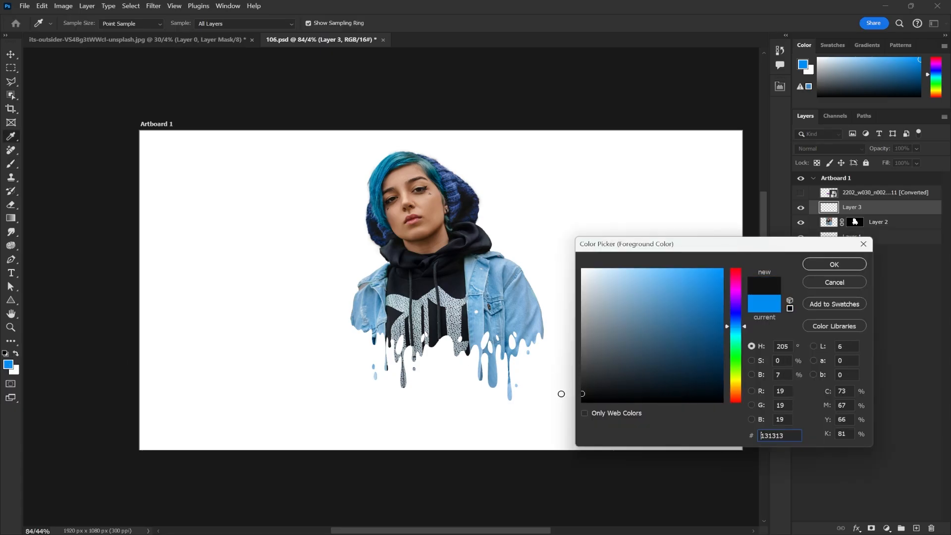
click(835, 265)
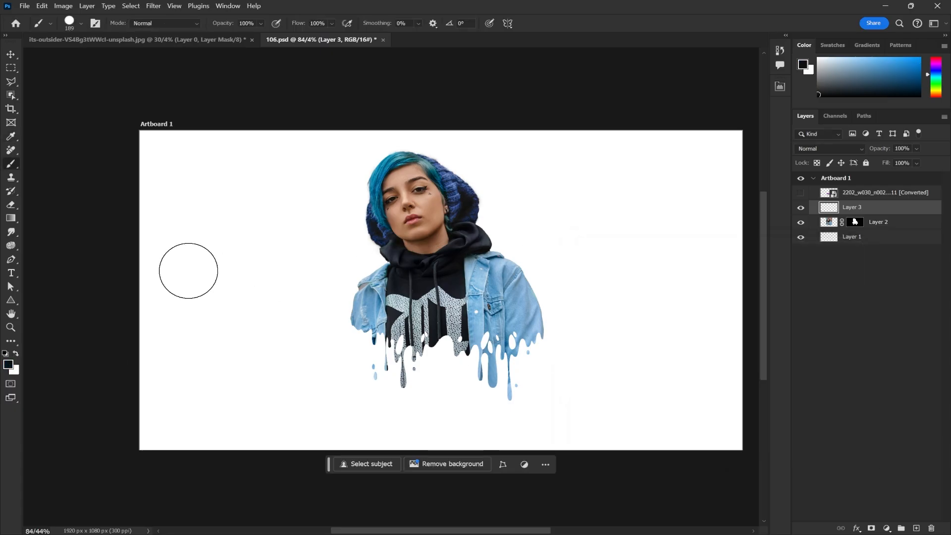
- Stamp one soft dark spot beside the portrait on the new layer with a 492 px Soft Round brush
drag(242, 285, 317, 297)
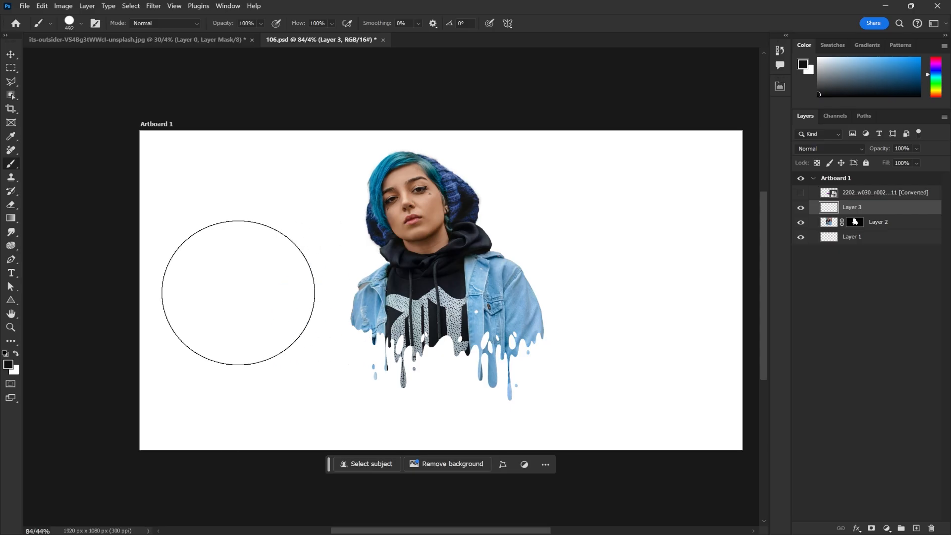
click(238, 293)
key(ctrl+z)
right_click(250, 261)
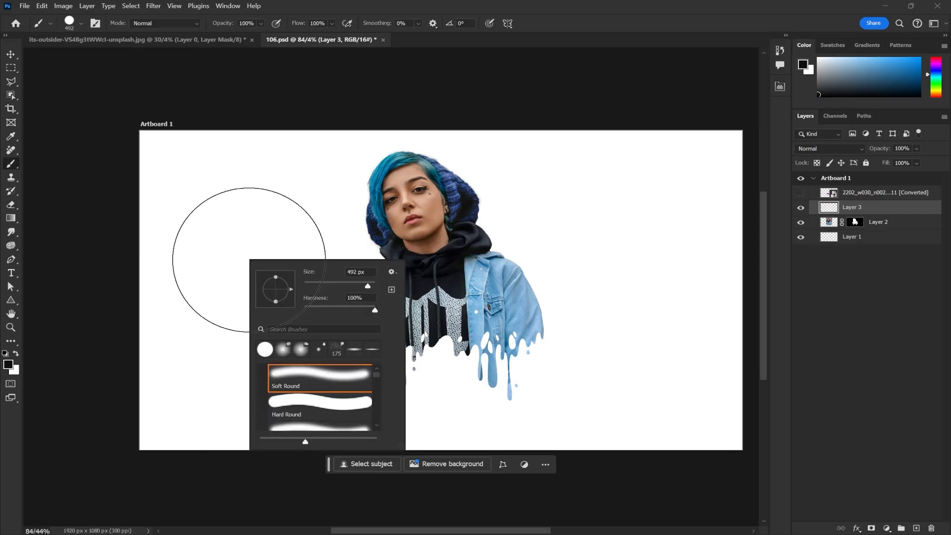
click(208, 271)
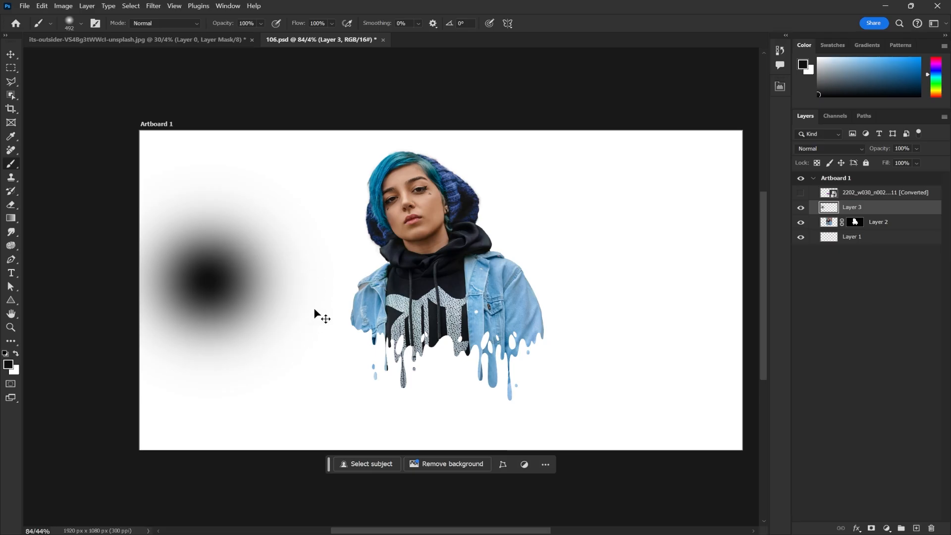
key(ctrl+z)
click(585, 300)
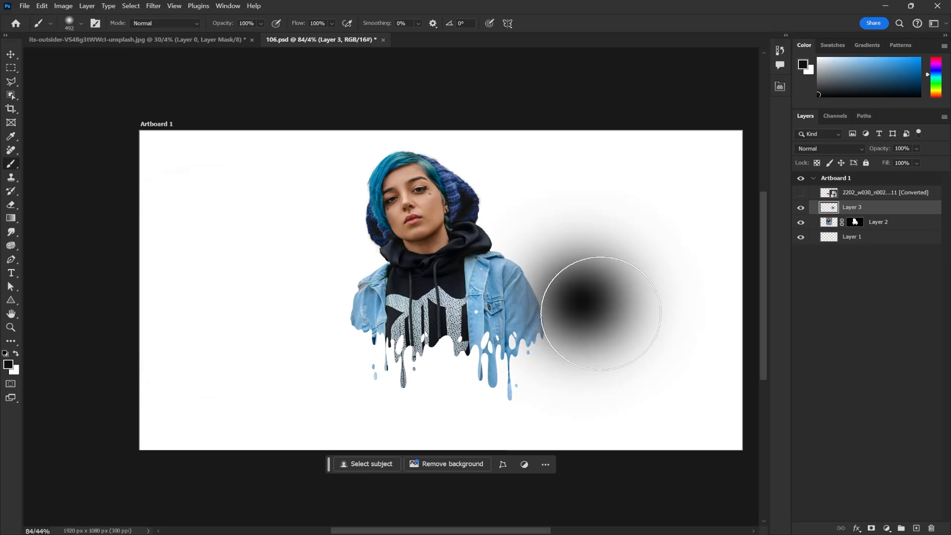
- Squash the dark spot to about 5.54% height as a thin shadow beneath the drips, and set its layer opacity to 48%
key(ctrl+t)
mouse_move(585, 182)
mouse_down()
mouse_move(596, 413)
mouse_move(481, 414)
mouse_up()
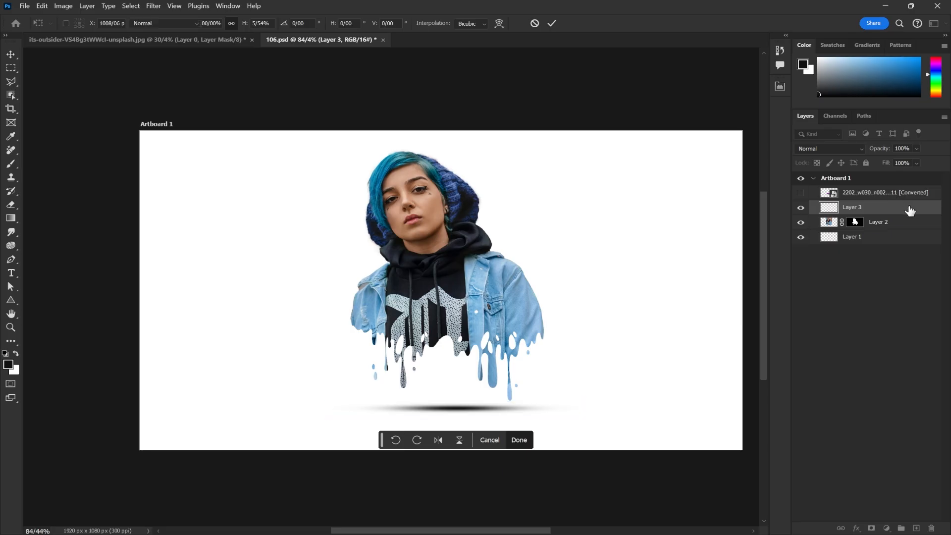
key(Return)
key(b)
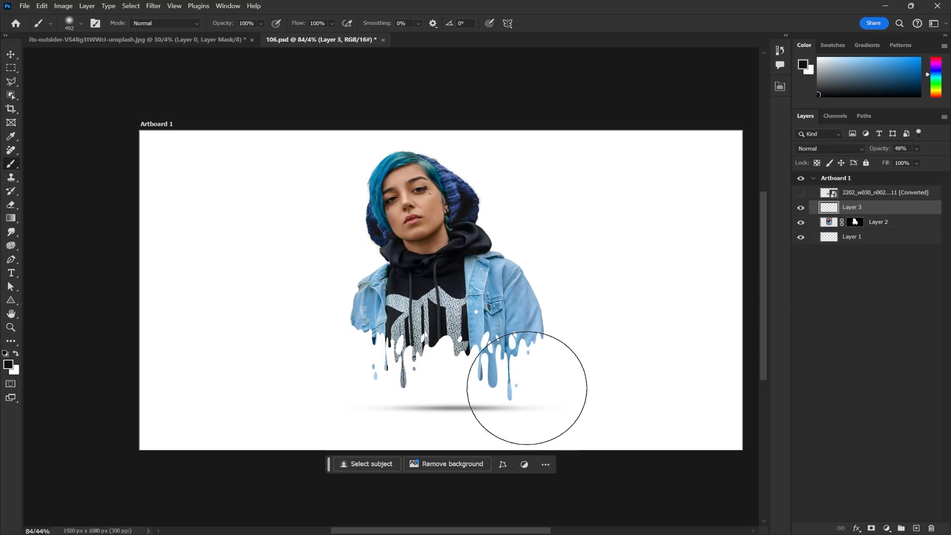
- Replace the blank Layer 1 at the bottom of the stack with a Solid Color fill sampled from the denim jacket, #76aad4
click(895, 238)
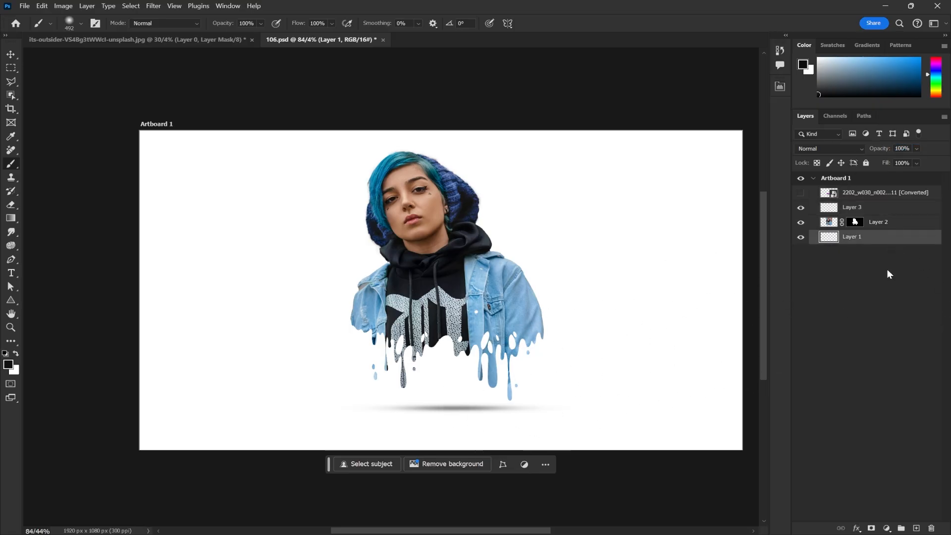
click(888, 528)
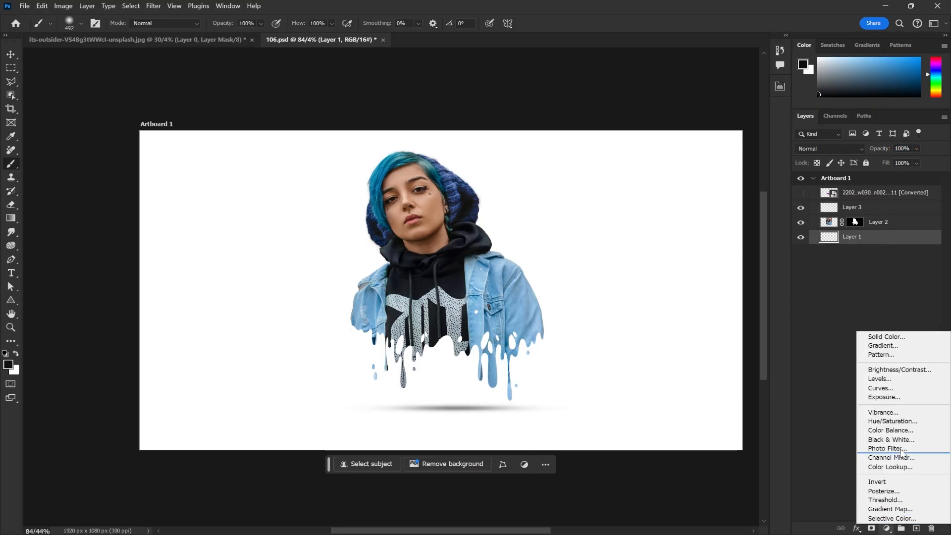
click(881, 336)
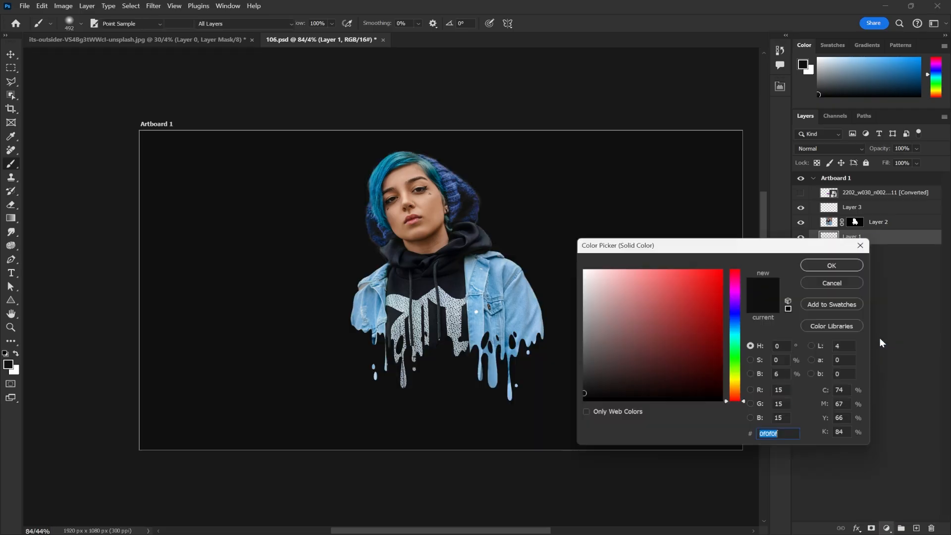
click(528, 310)
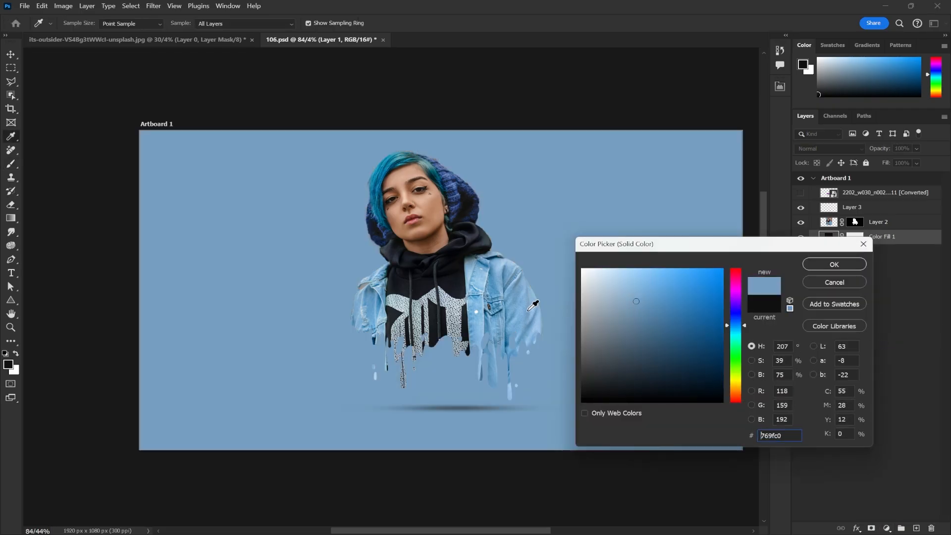
click(524, 300)
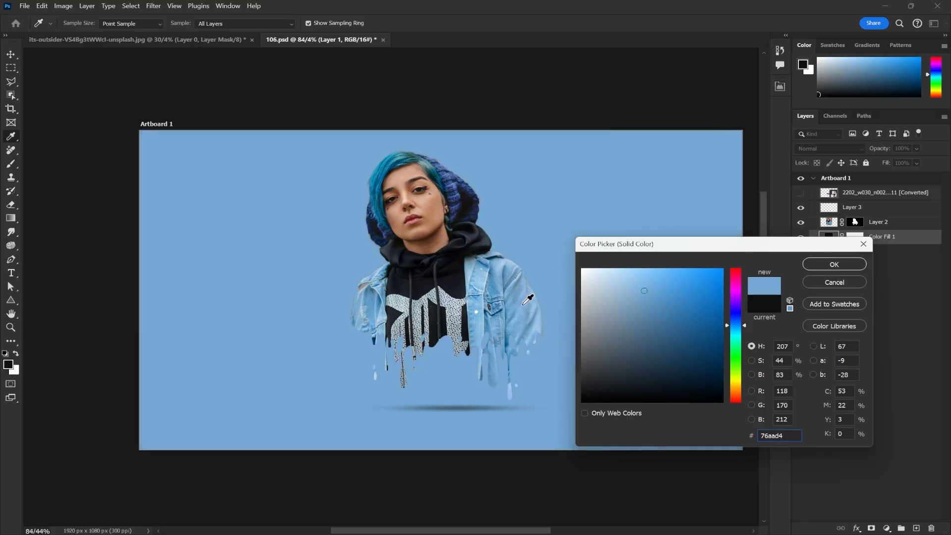
click(819, 267)
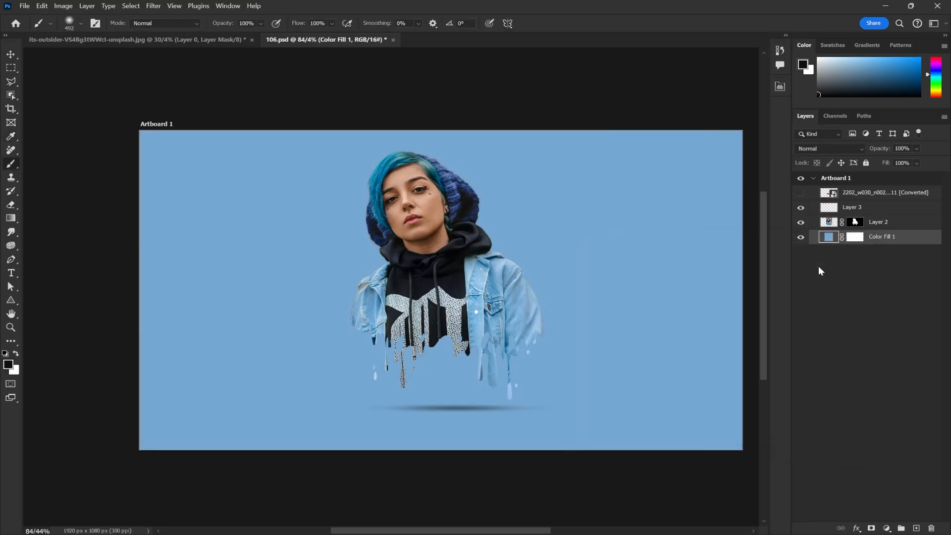
- Change the background Color Fill layer to dark blue #1d3564
scroll(708, 341, right, 2)
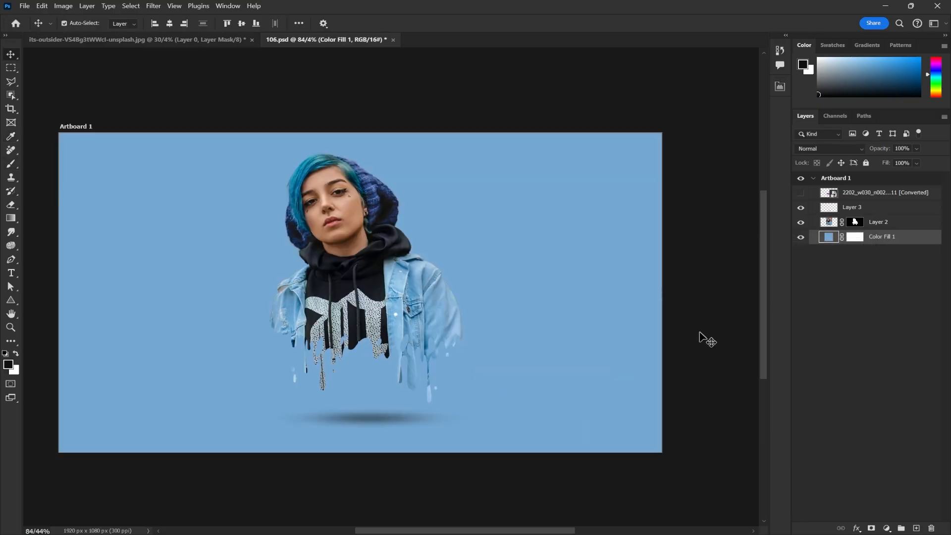
double_click(830, 238)
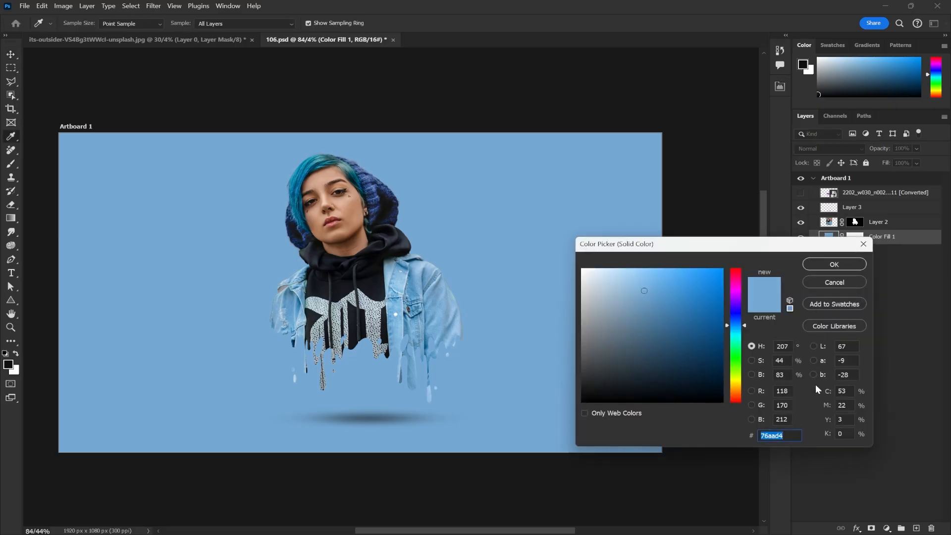
text(1d3564)
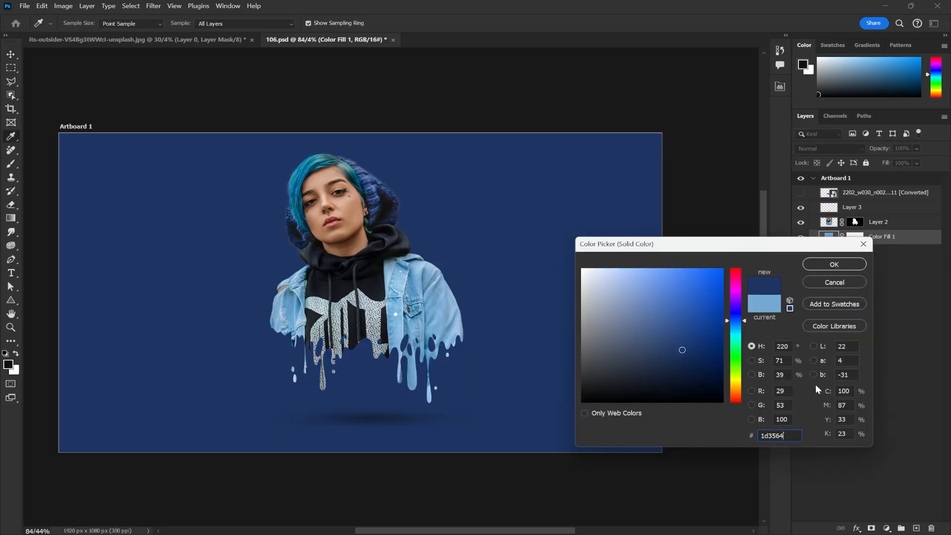
click(820, 266)
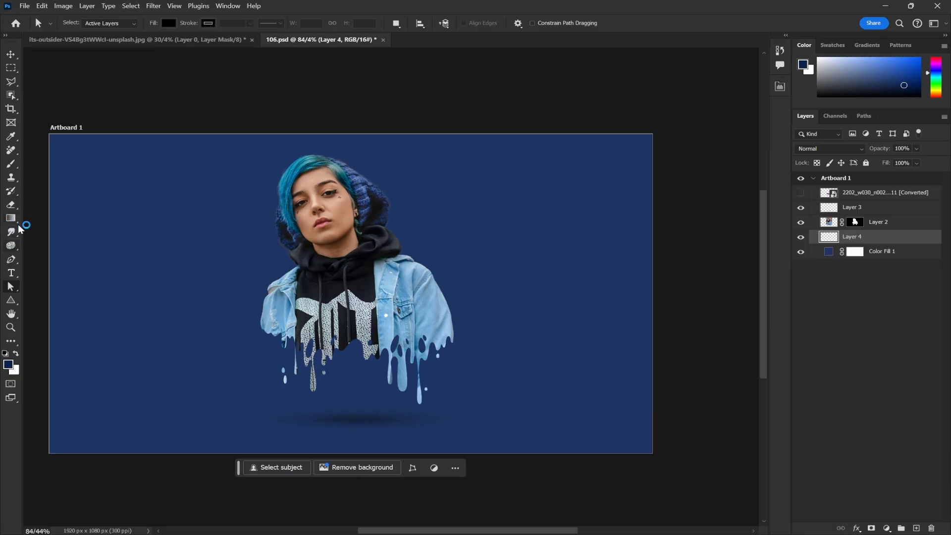
- Add the white text "DRIPPING EFFECT" in IRANSansXFaNum Heavy on the layer between the portrait and the color fill
click(11, 273)
click(128, 286)
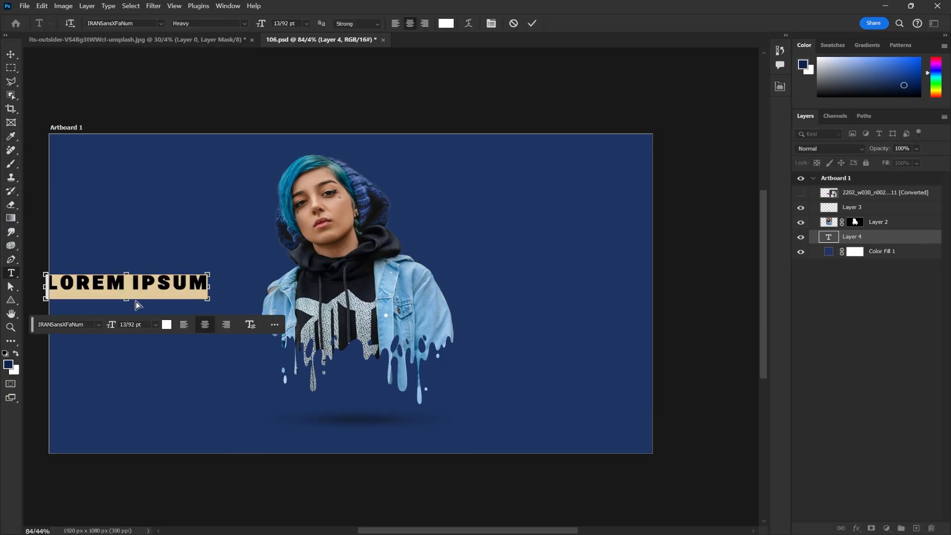
text(DRIPPING EFFECT)
drag(140, 303, 286, 295)
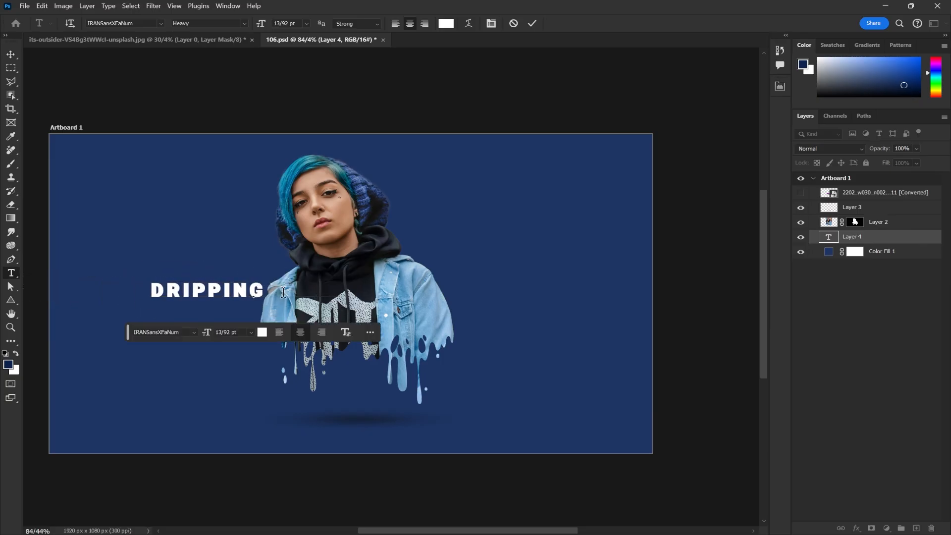
click(531, 24)
- Scale the "DRIPPING EFFECT" text to about 271% so it spans the artboard, and raise it to the portrait's shoulders
key(ctrl+t)
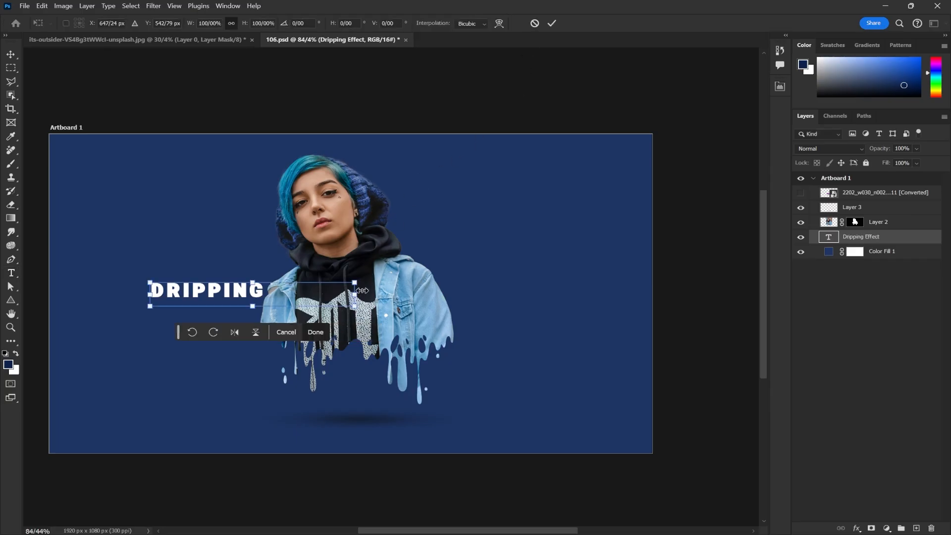
drag(358, 294, 635, 303)
drag(151, 296, 74, 299)
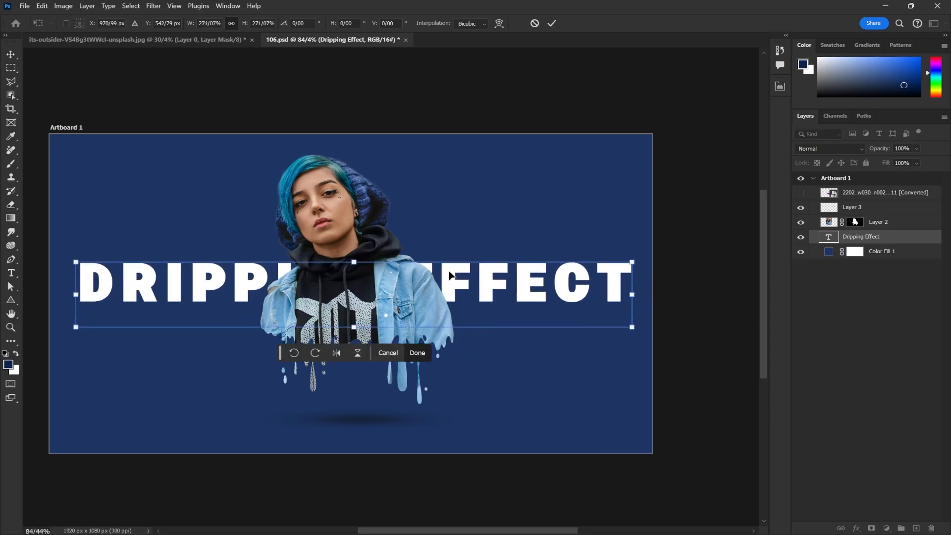
drag(448, 275, 446, 273)
drag(444, 268, 444, 267)
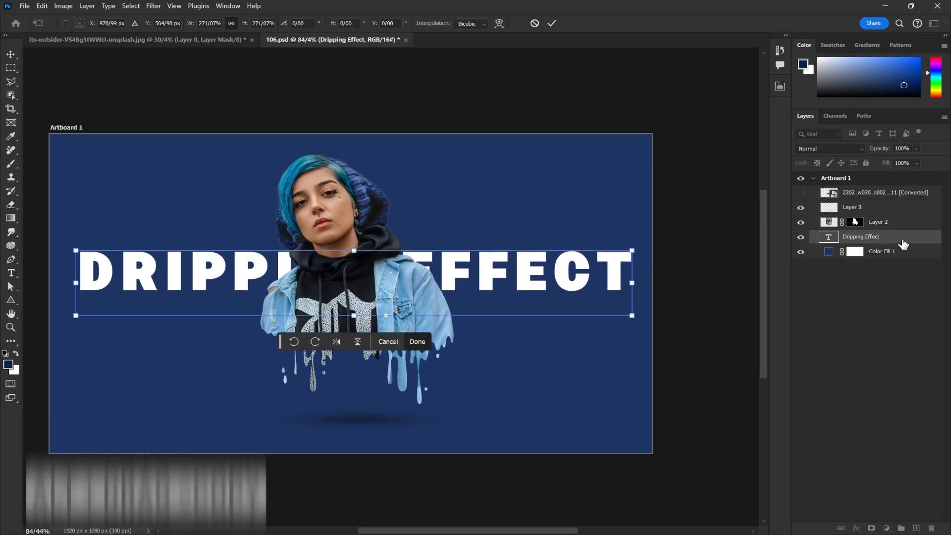
key(Return)
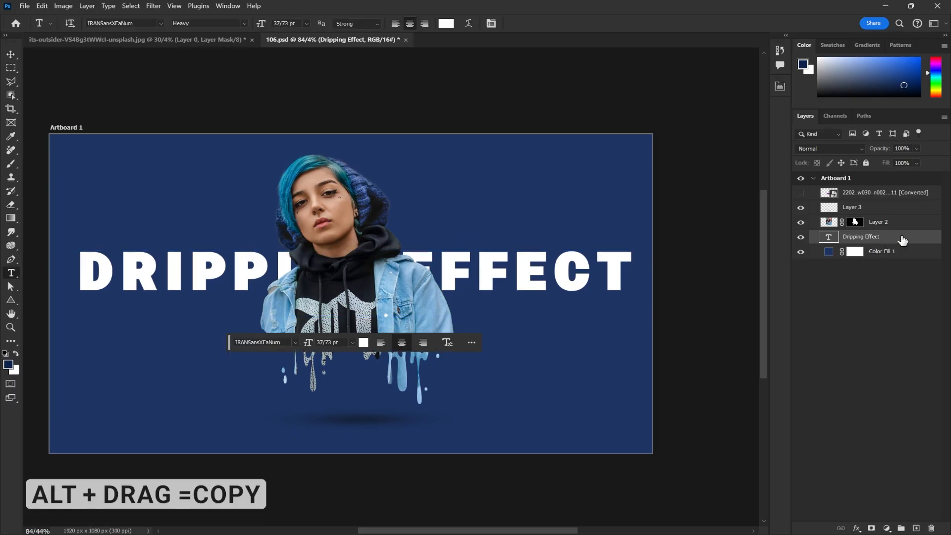
- Duplicate the Dripping Effect text layer directly above Layer 2 and set the copy's fill to 0%
drag(902, 240, 889, 221)
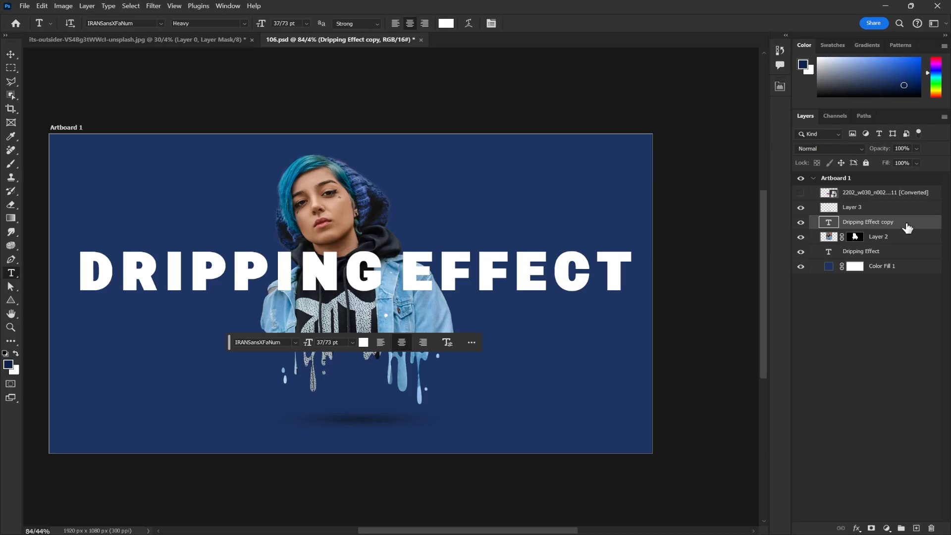
drag(884, 168, 812, 166)
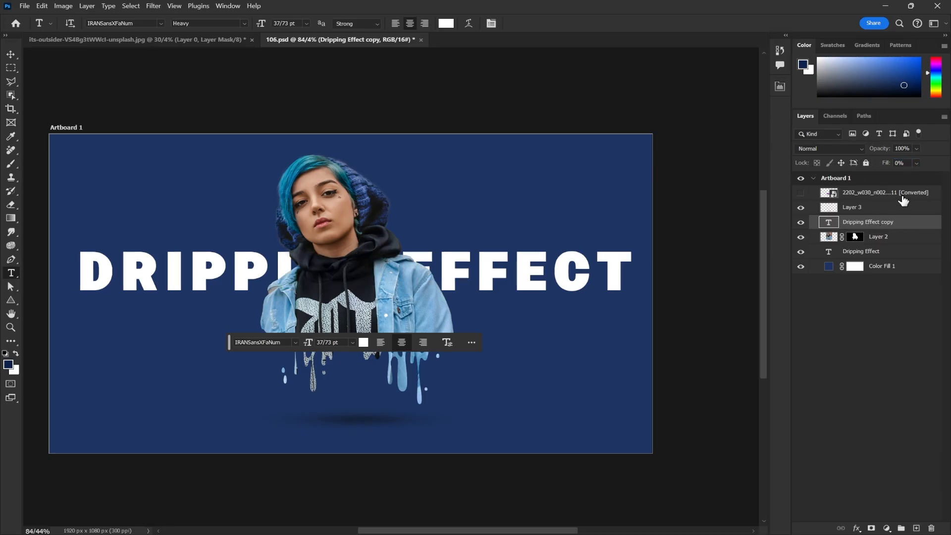
- Give the Dripping Effect copy a 2 px outside stroke in white #ffffff
double_click(923, 228)
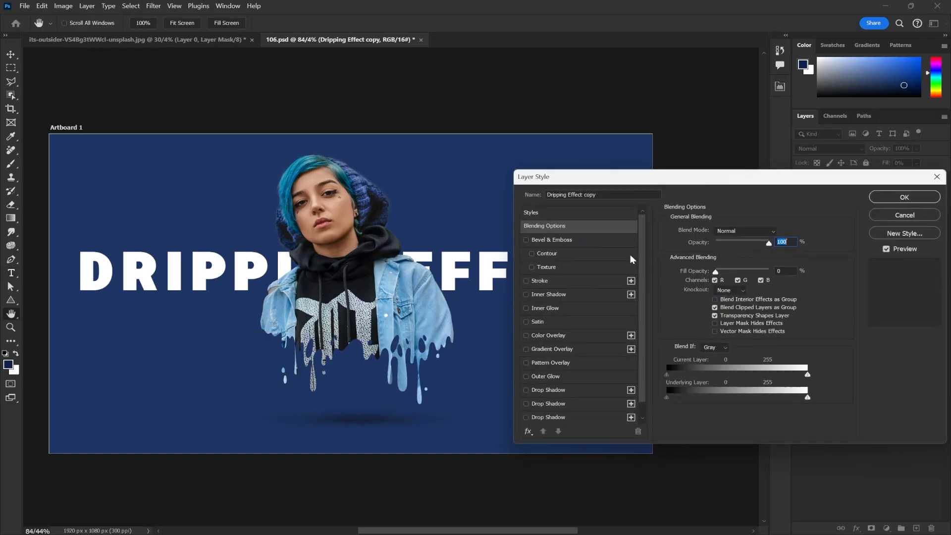
click(527, 281)
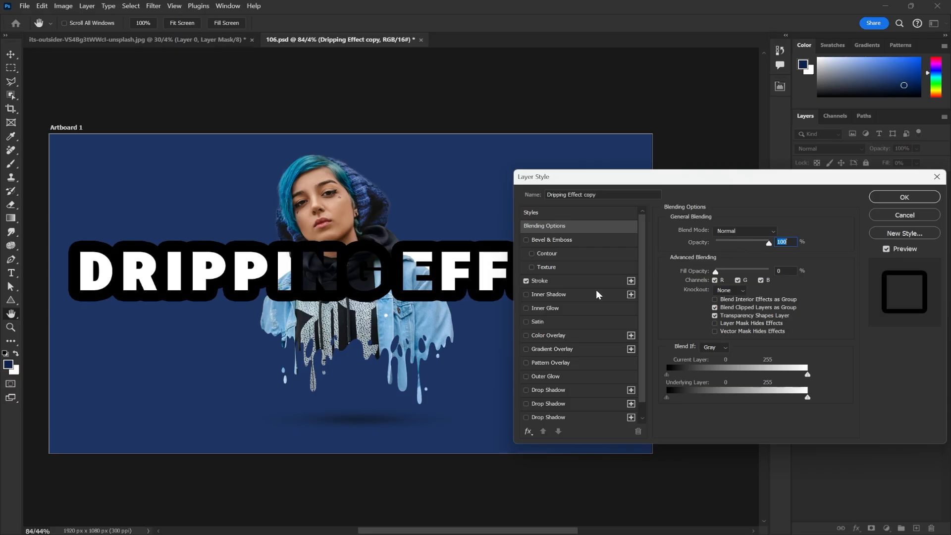
click(566, 281)
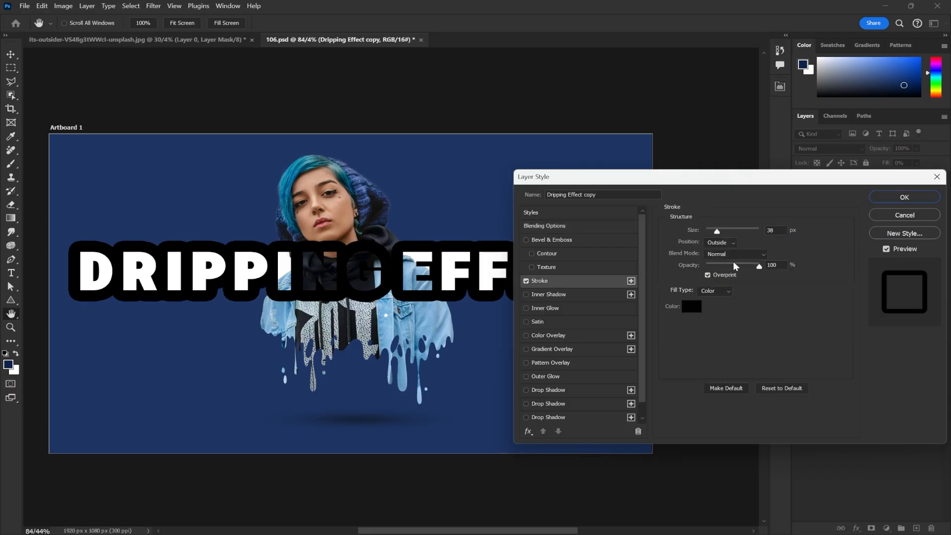
drag(718, 235, 707, 235)
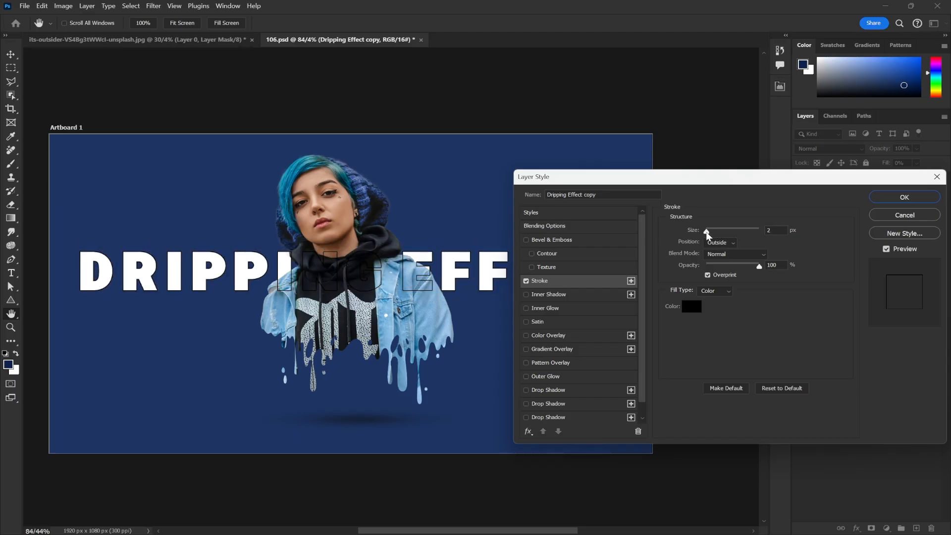
drag(708, 235, 707, 235)
click(692, 305)
drag(649, 315, 550, 254)
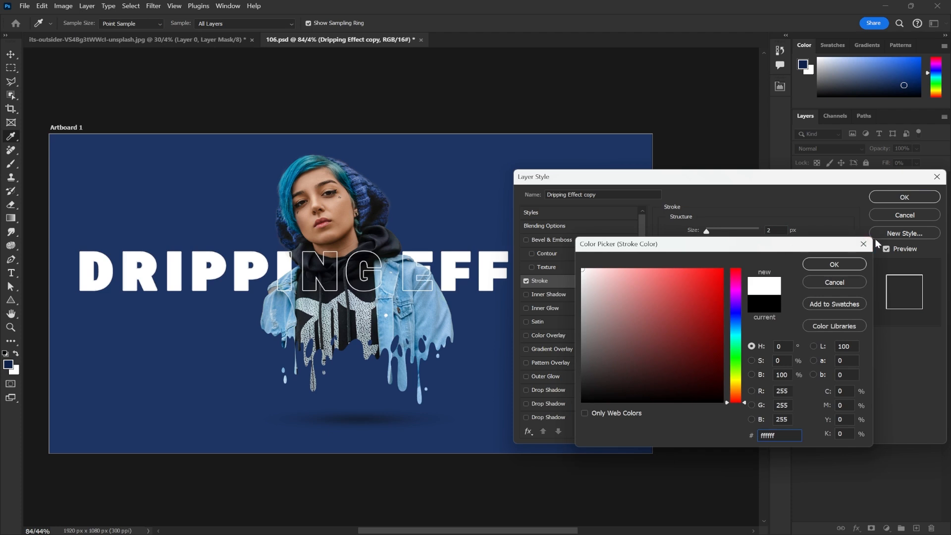
click(844, 265)
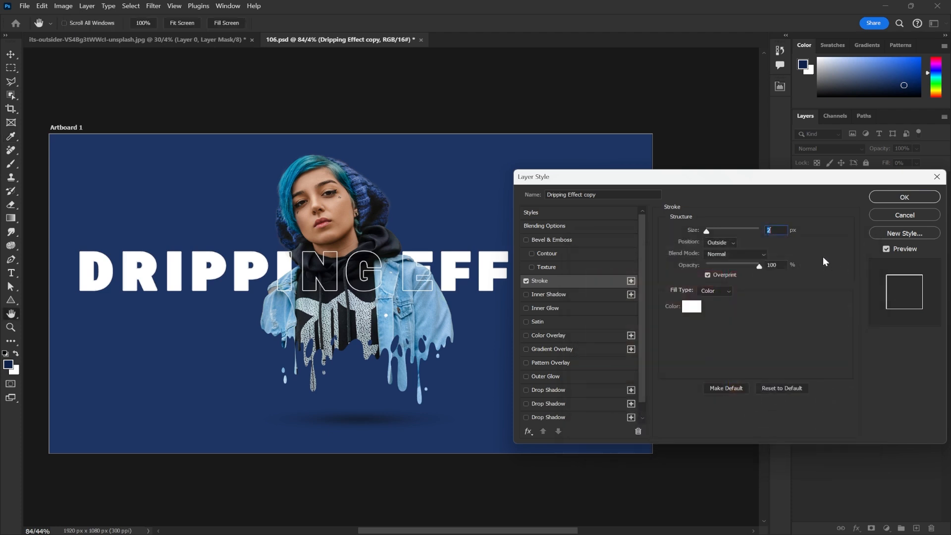
click(890, 197)
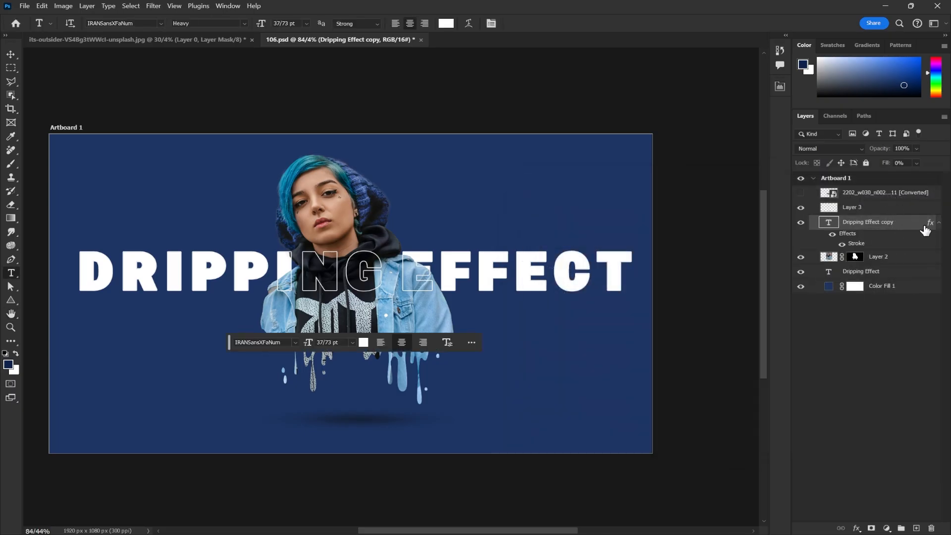
- Link the two Dripping Effect text layers and move them together slightly lower across the portrait's chest
shift+click(907, 274)
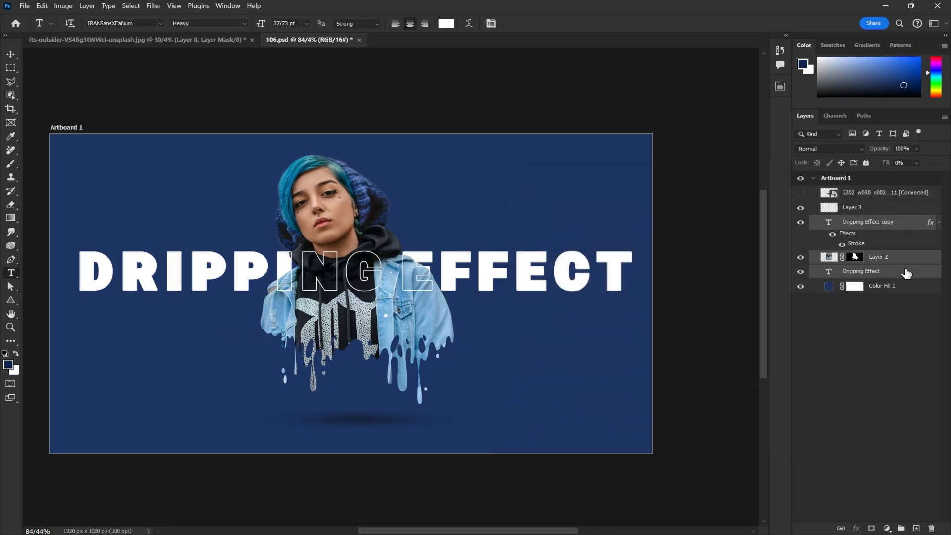
ctrl+click(910, 263)
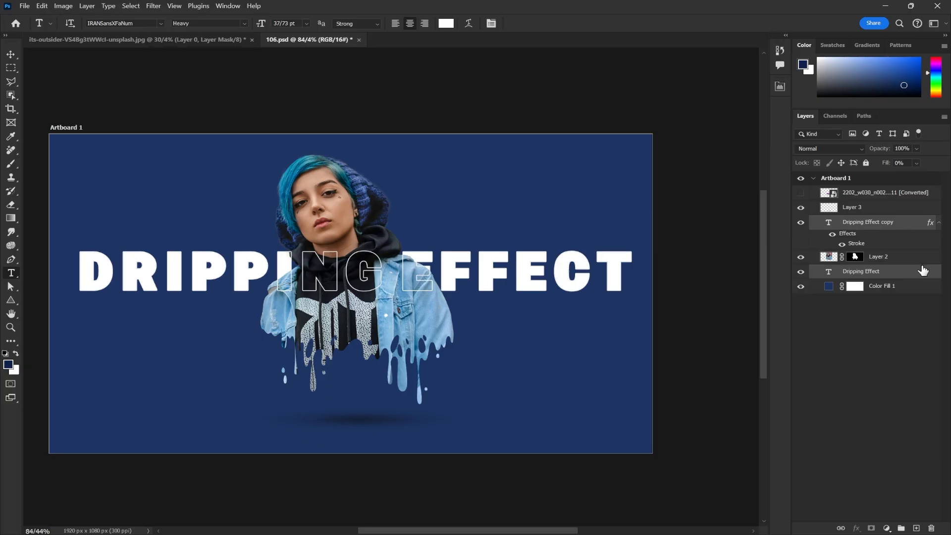
right_click(895, 270)
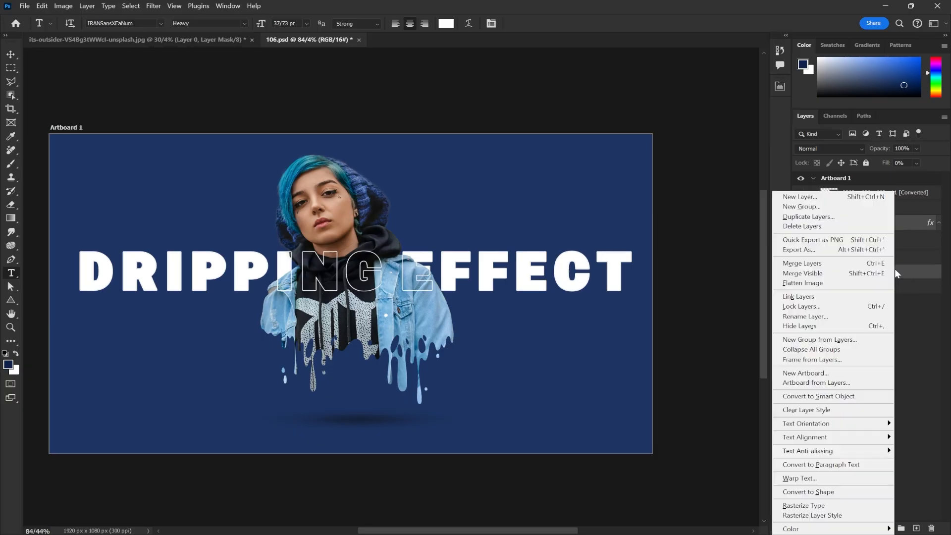
click(837, 295)
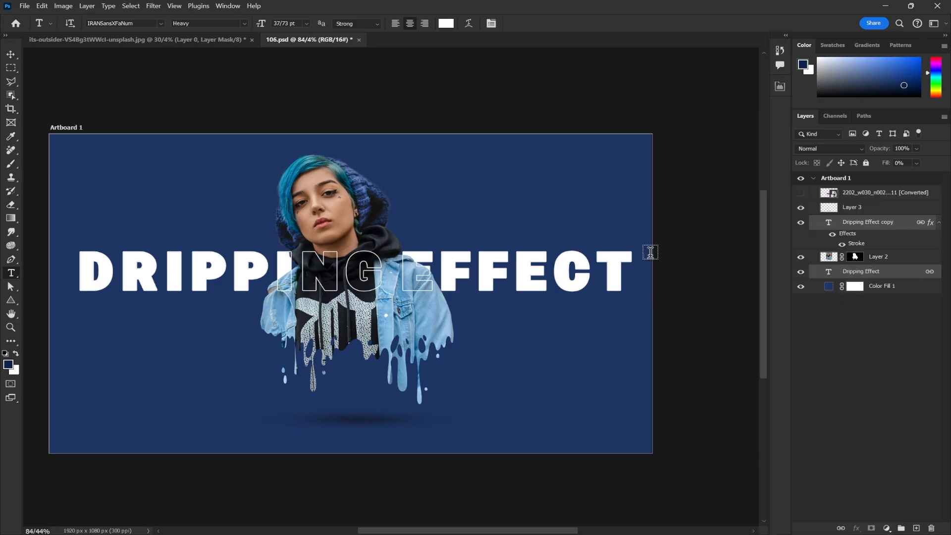
click(10, 54)
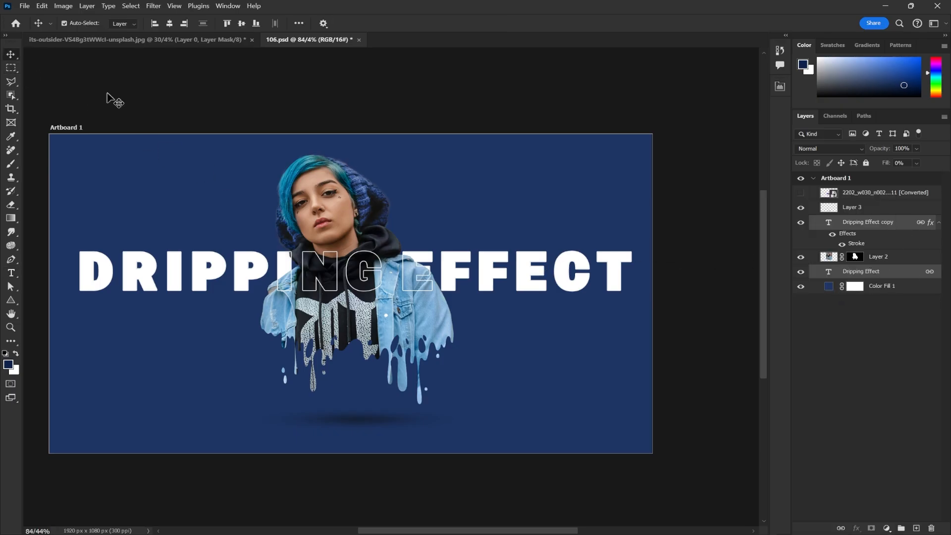
drag(426, 266, 449, 279)
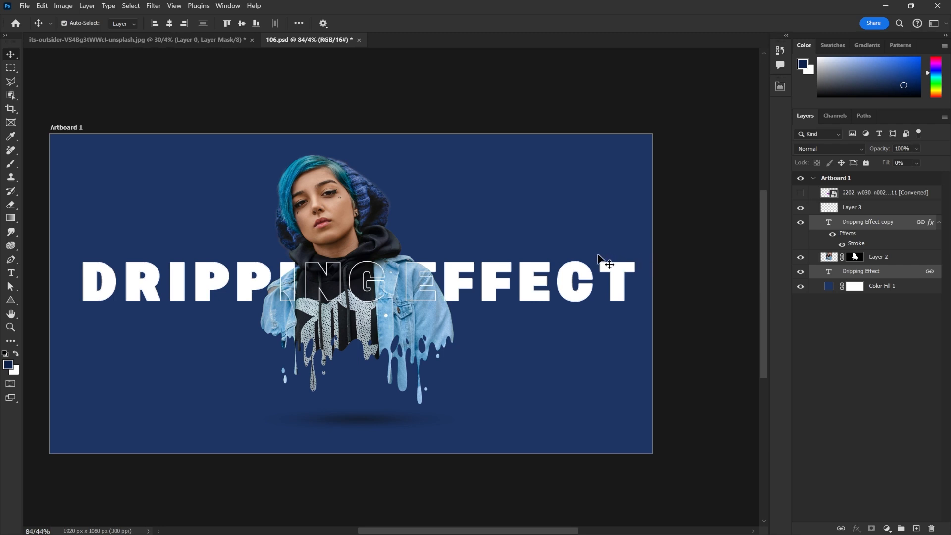
- Add a separate small text "DESRE" below the start of the headline
click(11, 273)
click(101, 348)
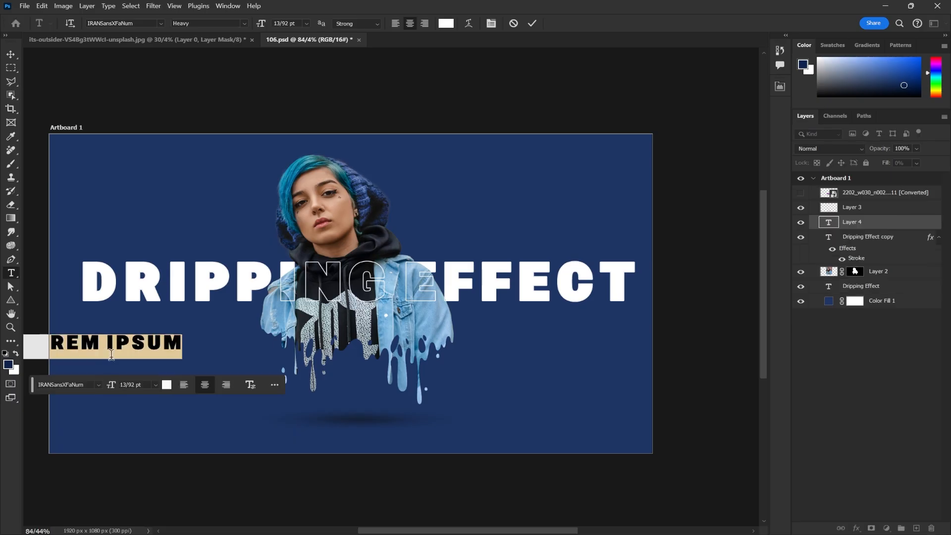
text(DES)
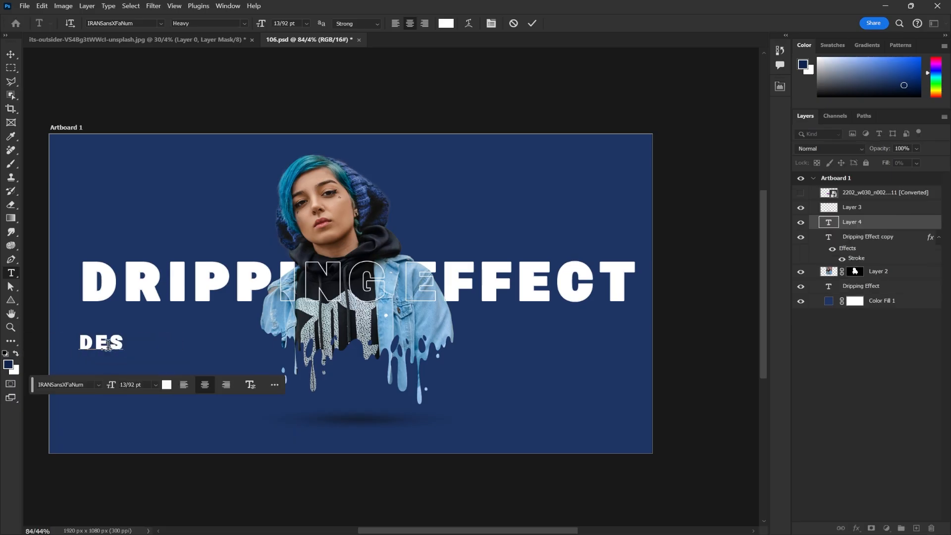
text(RE)
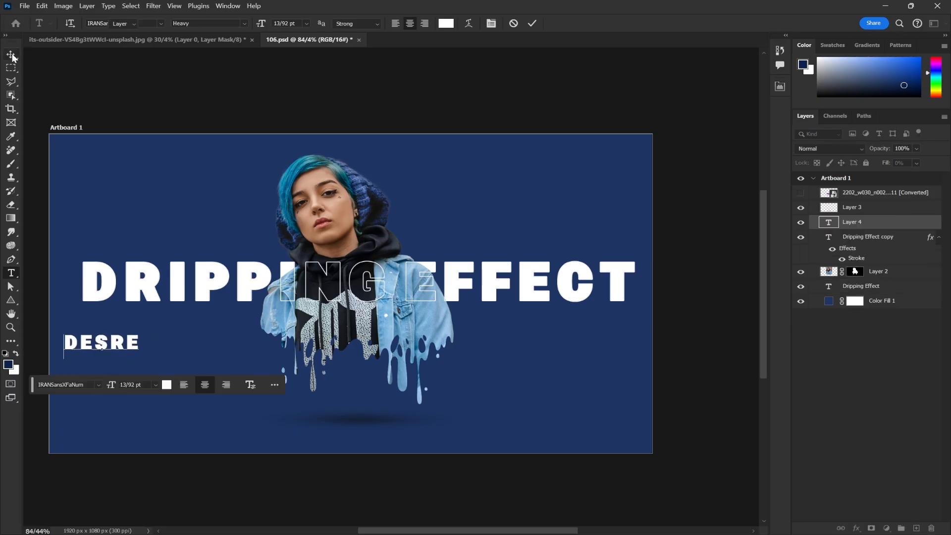
- Set the "DESRE" text to the Thin font style and move it directly under the headline, aligned with its first letter
double_click(100, 333)
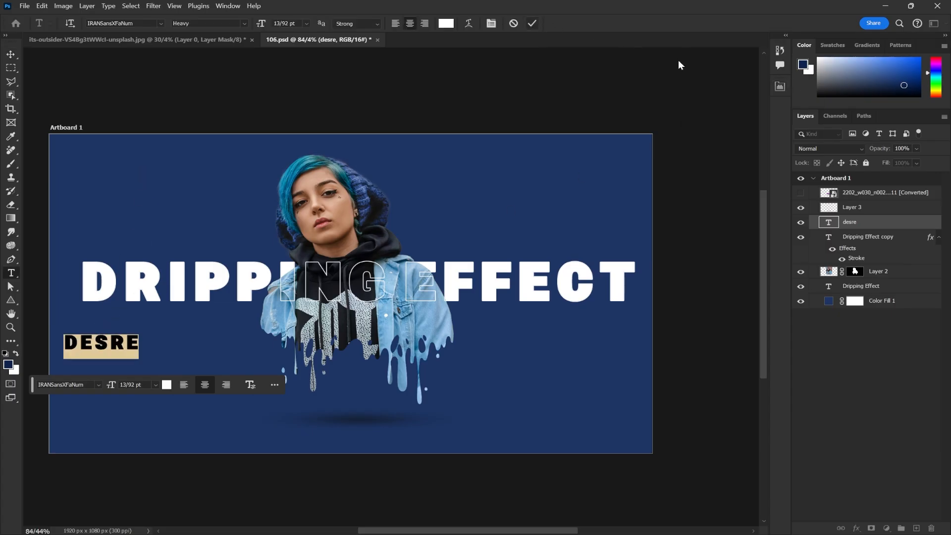
click(244, 23)
click(198, 34)
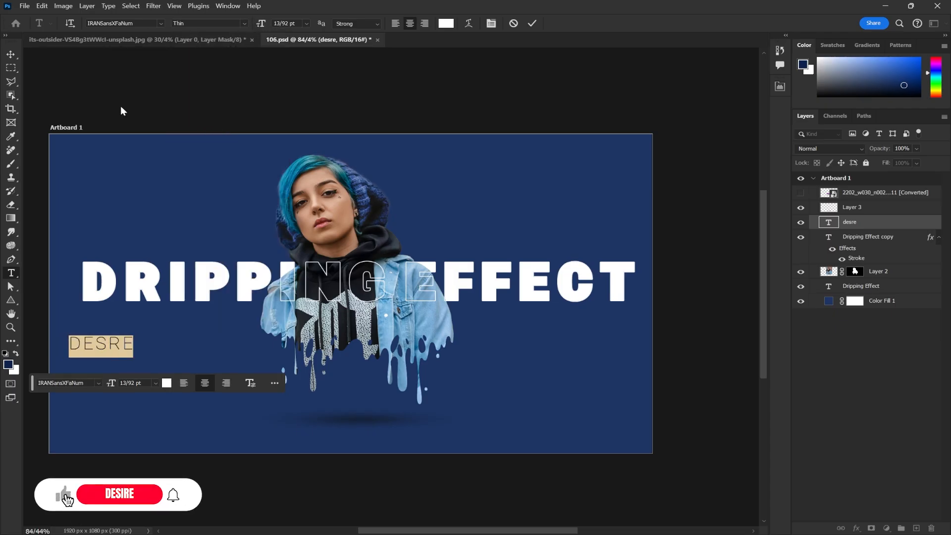
click(10, 54)
drag(100, 342, 115, 320)
click(264, 93)
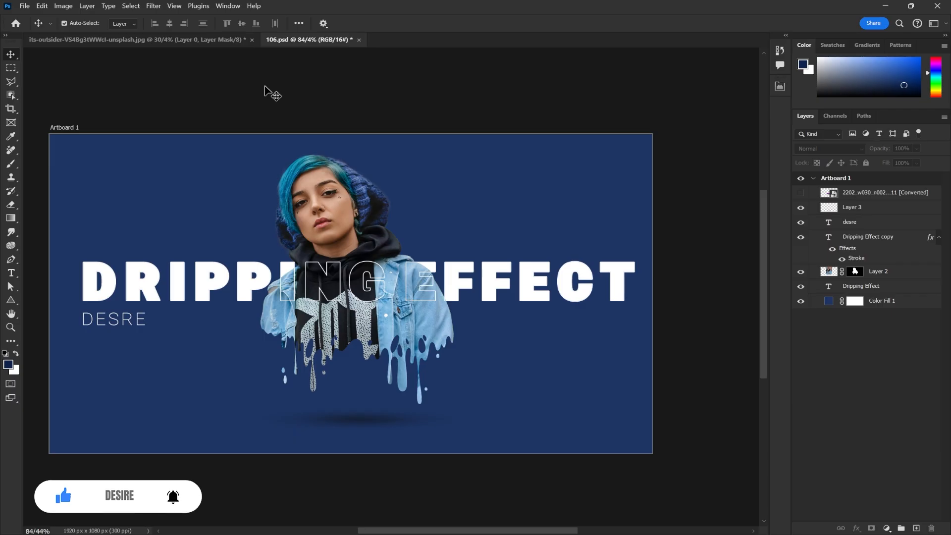